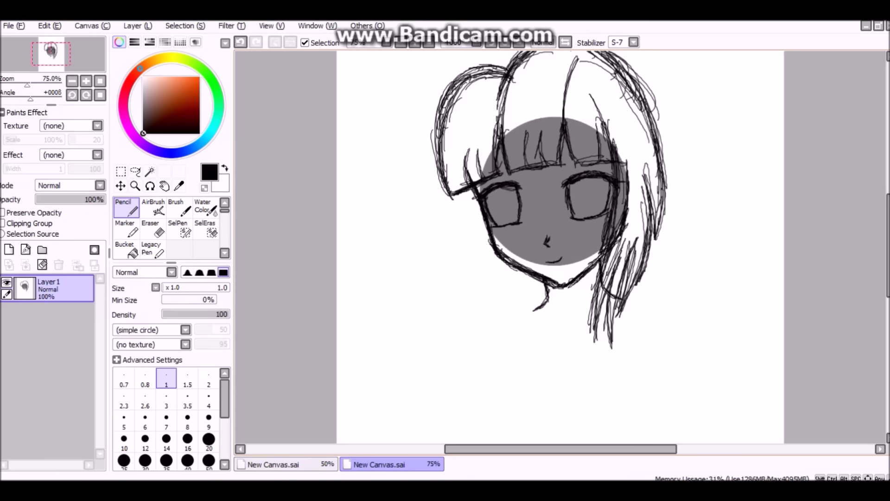
Step: Clean up the chin line and sketch a large two-loop hair bow with a central knot on top of the girl's head
{"action": "key", "text": "e"}
{"action": "key", "text": "n"}
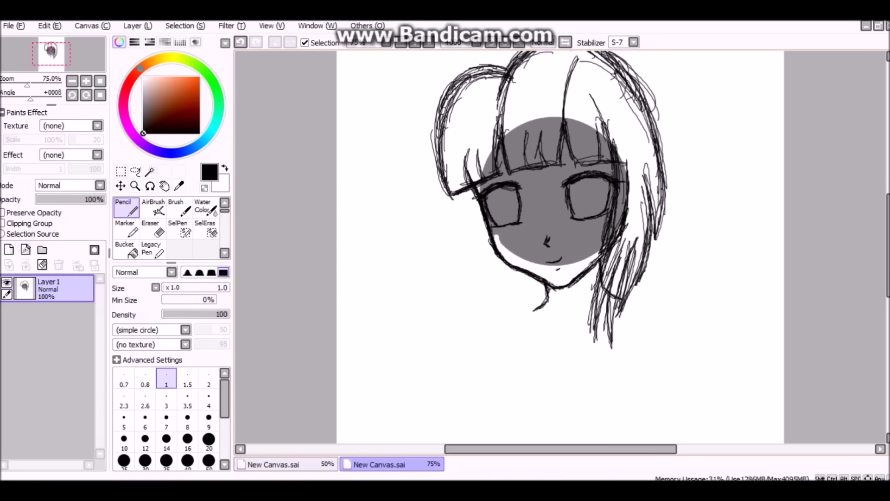
{"action": "scroll", "coordinate": [560, 245], "scroll_direction": "up", "scroll_amount": 3}
{"action": "mouse_move", "coordinate": [533, 177]}
{"action": "left_mouse_down"}
{"action": "mouse_move", "coordinate": [647, 121]}
{"action": "mouse_move", "coordinate": [632, 199]}
{"action": "left_mouse_up"}
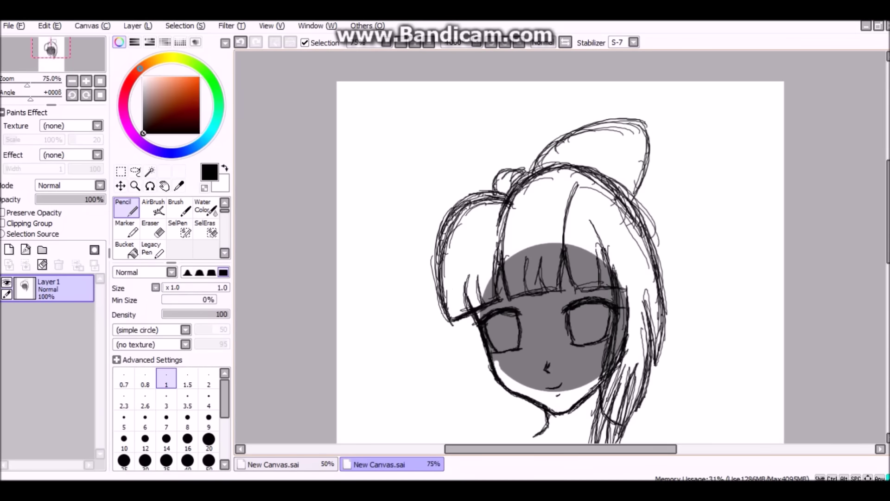
{"action": "mouse_move", "coordinate": [503, 167]}
{"action": "left_mouse_down"}
{"action": "mouse_move", "coordinate": [434, 114]}
{"action": "mouse_move", "coordinate": [452, 195]}
{"action": "left_mouse_up"}
{"action": "mouse_move", "coordinate": [433, 113]}
{"action": "left_mouse_down"}
{"action": "mouse_move", "coordinate": [498, 170]}
{"action": "mouse_move", "coordinate": [646, 114]}
{"action": "left_mouse_up"}
{"action": "left_click_drag", "start_coordinate": [575, 139], "coordinate": [649, 165]}
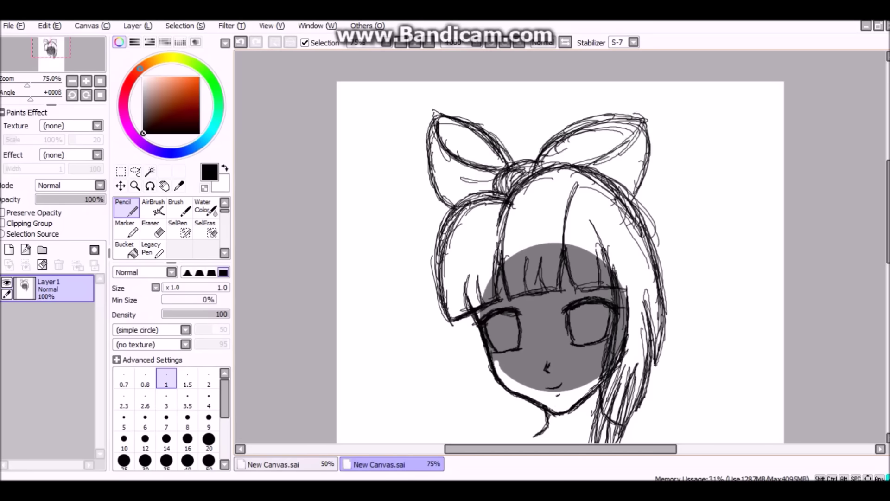
{"action": "left_click_drag", "start_coordinate": [575, 162], "coordinate": [645, 116]}
Step: Reinforce the hair outline beside the face, then sketch the curved neckline, the shoulder and the outer upper arm
{"action": "scroll", "coordinate": [560, 246], "scroll_direction": "down", "scroll_amount": 2}
{"action": "left_click_drag", "start_coordinate": [637, 201], "coordinate": [666, 260]}
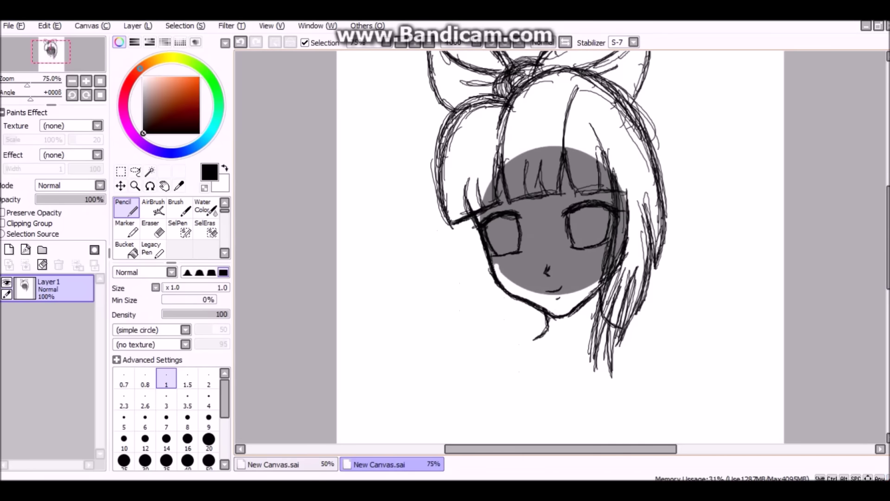
{"action": "scroll", "coordinate": [560, 246], "scroll_direction": "down", "scroll_amount": 5}
{"action": "left_click_drag", "start_coordinate": [533, 225], "coordinate": [608, 262]}
{"action": "left_click_drag", "start_coordinate": [616, 208], "coordinate": [684, 255]}
{"action": "left_click_drag", "start_coordinate": [684, 214], "coordinate": [690, 320]}
Step: Sketch the bent arm with its elbow, inner fold and forearm crossing the torso, reinforcing the outlines
{"action": "scroll", "coordinate": [560, 245], "scroll_direction": "down", "scroll_amount": 2}
{"action": "left_click_drag", "start_coordinate": [673, 148], "coordinate": [686, 297]}
{"action": "mouse_move", "coordinate": [686, 301]}
{"action": "left_mouse_down"}
{"action": "mouse_move", "coordinate": [582, 320]}
{"action": "mouse_move", "coordinate": [505, 292]}
{"action": "mouse_move", "coordinate": [532, 253]}
{"action": "left_mouse_up"}
{"action": "left_click_drag", "start_coordinate": [533, 255], "coordinate": [636, 277]}
{"action": "left_click_drag", "start_coordinate": [622, 195], "coordinate": [615, 278]}
{"action": "left_click_drag", "start_coordinate": [539, 260], "coordinate": [636, 278]}
{"action": "left_click_drag", "start_coordinate": [515, 295], "coordinate": [669, 322]}
{"action": "left_click_drag", "start_coordinate": [668, 148], "coordinate": [682, 293]}
Step: Place a grey circle in front of the chest with the size 200 Marker as the plush pony's head guide
{"action": "key", "text": "b"}
{"action": "left_click", "coordinate": [544, 211]}
{"action": "key", "text": "ctrl+z"}
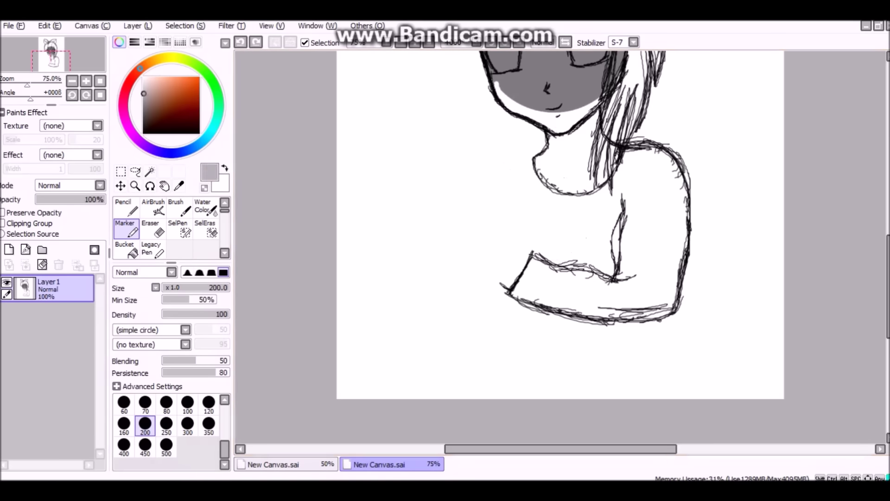
{"action": "left_click", "coordinate": [539, 212]}
Step: Sketch the pony's ear, body and hanging leg around the head circle with the Pencil, plus the girl's hand holding it
{"action": "key", "text": "n"}
{"action": "left_click_drag", "start_coordinate": [549, 137], "coordinate": [553, 172]}
{"action": "mouse_move", "coordinate": [579, 159]}
{"action": "left_mouse_down"}
{"action": "mouse_move", "coordinate": [585, 265]}
{"action": "mouse_move", "coordinate": [576, 351]}
{"action": "left_mouse_up"}
{"action": "left_click_drag", "start_coordinate": [576, 350], "coordinate": [587, 250]}
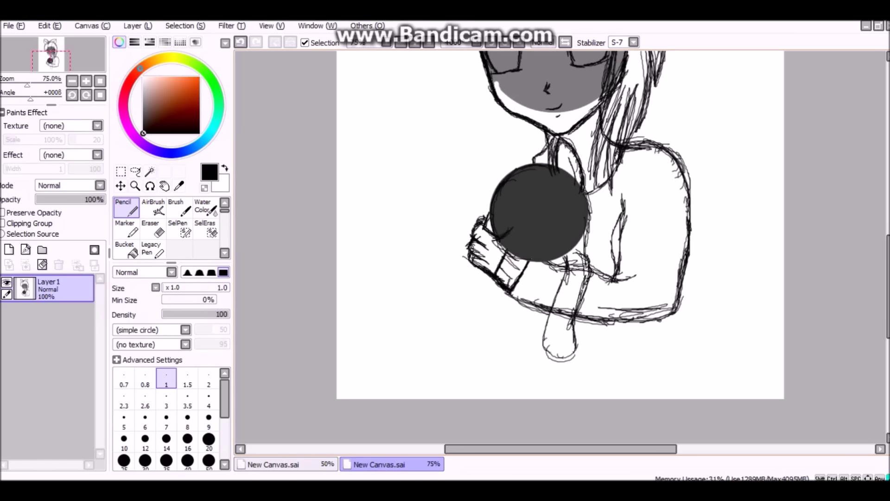
Step: Sketch the pony's horn, the far shoulder and elbow of the girl, and darken the pony's body and leg lines
{"action": "left_click_drag", "start_coordinate": [484, 217], "coordinate": [548, 145]}
{"action": "left_click_drag", "start_coordinate": [469, 292], "coordinate": [549, 317]}
{"action": "left_click_drag", "start_coordinate": [585, 194], "coordinate": [587, 278]}
{"action": "left_click_drag", "start_coordinate": [547, 255], "coordinate": [578, 357]}
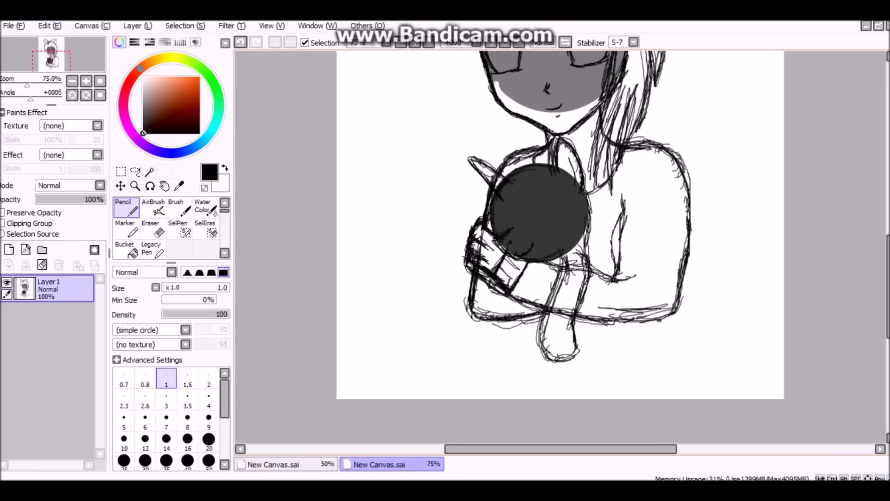
Step: Sketch the sides of the waist below the arms and the second hand with its cuff resting on the bent arm
{"action": "left_click_drag", "start_coordinate": [647, 398], "coordinate": [650, 301]}
{"action": "mouse_move", "coordinate": [684, 176]}
{"action": "left_mouse_down"}
{"action": "mouse_move", "coordinate": [685, 320]}
{"action": "mouse_move", "coordinate": [601, 319]}
{"action": "left_mouse_up"}
{"action": "left_click_drag", "start_coordinate": [649, 144], "coordinate": [687, 187]}
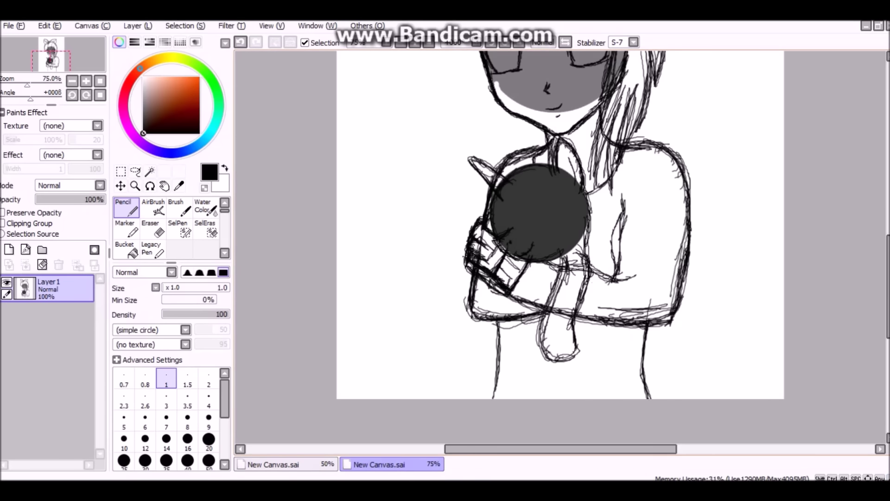
{"action": "left_click_drag", "start_coordinate": [601, 249], "coordinate": [619, 274]}
{"action": "left_click_drag", "start_coordinate": [598, 246], "coordinate": [639, 242]}
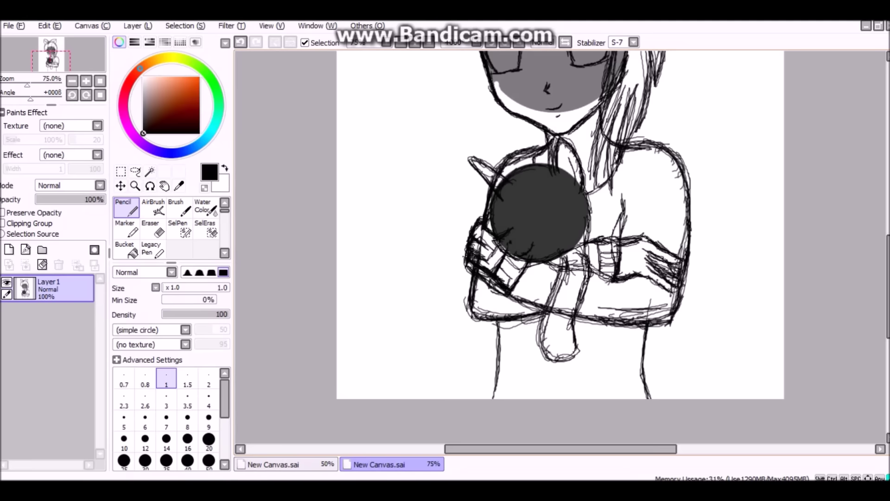
Step: Sketch long hair strands falling from the short side of the fringe down past the shoulder
{"action": "scroll", "coordinate": [561, 247], "scroll_direction": "up", "scroll_amount": 5}
{"action": "left_click_drag", "start_coordinate": [483, 149], "coordinate": [469, 315]}
{"action": "left_click_drag", "start_coordinate": [496, 209], "coordinate": [463, 396]}
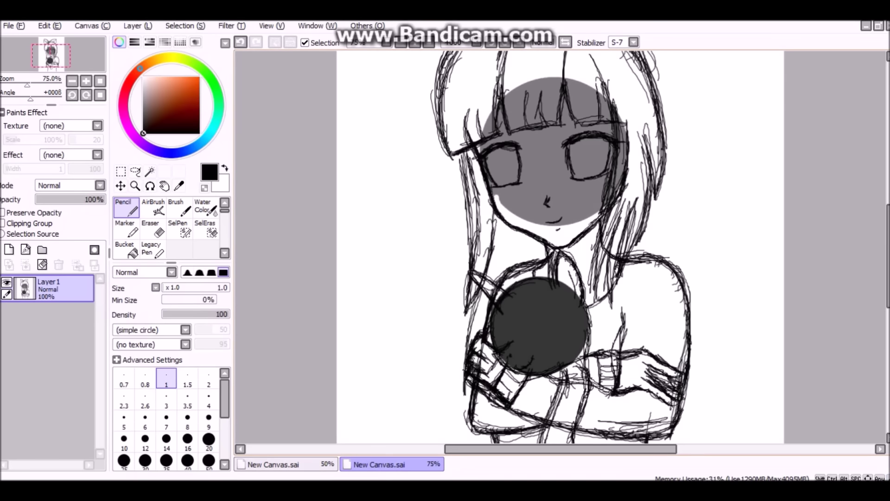
Step: Sketch the large outer hair mass sweeping from behind the bow down the far side of the head
{"action": "scroll", "coordinate": [561, 247], "scroll_direction": "up", "scroll_amount": 6}
{"action": "left_click_drag", "start_coordinate": [491, 157], "coordinate": [586, 79]}
{"action": "left_click_drag", "start_coordinate": [524, 79], "coordinate": [700, 234]}
{"action": "left_click_drag", "start_coordinate": [582, 67], "coordinate": [698, 327]}
{"action": "scroll", "coordinate": [560, 247], "scroll_direction": "down", "scroll_amount": 5}
{"action": "left_click_drag", "start_coordinate": [670, 121], "coordinate": [712, 396]}
{"action": "left_click_drag", "start_coordinate": [670, 58], "coordinate": [703, 301]}
Step: Extend the long hair with loose strands falling over the shoulder and bent arm to below the elbow
{"action": "scroll", "coordinate": [561, 247], "scroll_direction": "down", "scroll_amount": 1}
{"action": "left_click_drag", "start_coordinate": [651, 185], "coordinate": [619, 369]}
{"action": "scroll", "coordinate": [560, 247], "scroll_direction": "down", "scroll_amount": 5}
{"action": "left_click_drag", "start_coordinate": [663, 116], "coordinate": [631, 350]}
{"action": "left_click_drag", "start_coordinate": [687, 156], "coordinate": [667, 260]}
{"action": "left_click_drag", "start_coordinate": [707, 176], "coordinate": [679, 341]}
{"action": "left_click_drag", "start_coordinate": [649, 171], "coordinate": [674, 389]}
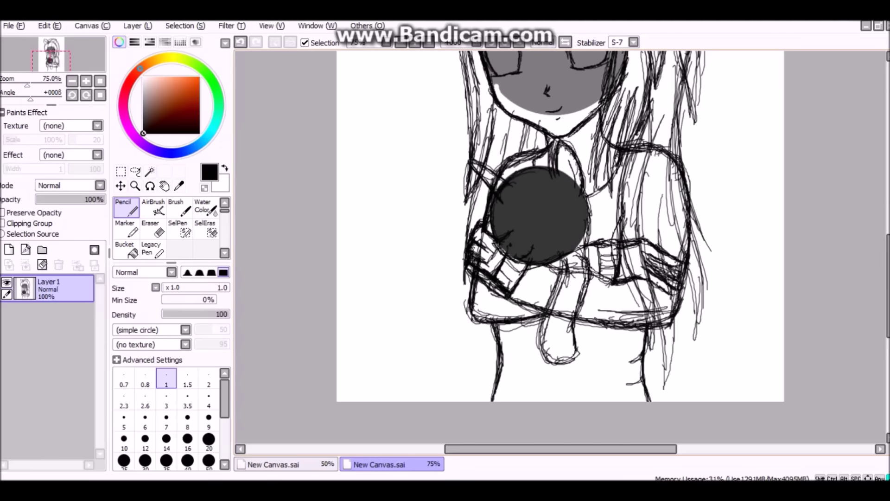
Step: Thicken the long hair strands on both sides of the body and sketch the plush pony's eyes
{"action": "left_click_drag", "start_coordinate": [671, 155], "coordinate": [686, 376]}
{"action": "left_click_drag", "start_coordinate": [684, 154], "coordinate": [663, 259]}
{"action": "left_click_drag", "start_coordinate": [688, 212], "coordinate": [699, 338]}
{"action": "left_click_drag", "start_coordinate": [468, 88], "coordinate": [457, 294]}
{"action": "left_click_drag", "start_coordinate": [481, 87], "coordinate": [447, 271]}
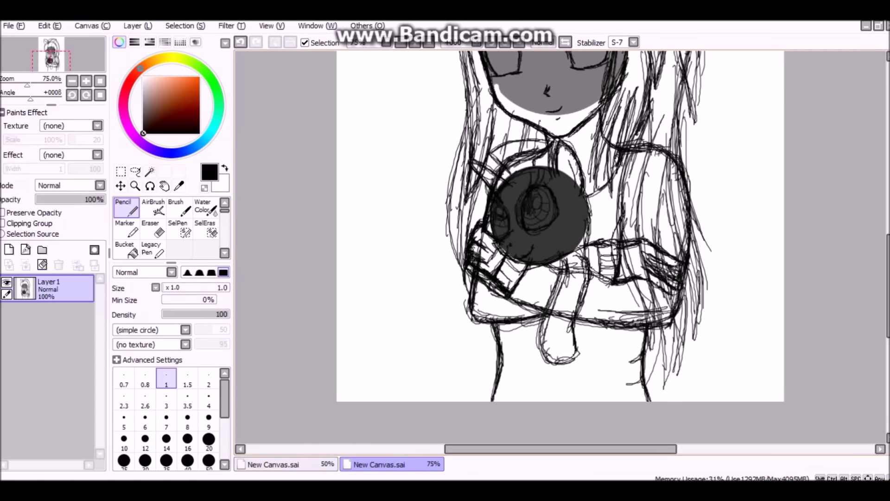
Step: Sketch the pony's remaining legs and hooves and its mane curling beside the head circle
{"action": "left_click_drag", "start_coordinate": [483, 280], "coordinate": [487, 355]}
{"action": "left_click_drag", "start_coordinate": [514, 262], "coordinate": [505, 353]}
{"action": "left_click_drag", "start_coordinate": [554, 260], "coordinate": [563, 352]}
{"action": "left_click_drag", "start_coordinate": [543, 316], "coordinate": [579, 359]}
{"action": "left_click_drag", "start_coordinate": [579, 155], "coordinate": [605, 246]}
{"action": "mouse_move", "coordinate": [603, 187]}
{"action": "left_mouse_down"}
{"action": "mouse_move", "coordinate": [568, 285]}
{"action": "mouse_move", "coordinate": [603, 311]}
{"action": "left_mouse_up"}
{"action": "left_click_drag", "start_coordinate": [594, 195], "coordinate": [573, 260]}
{"action": "left_click_drag", "start_coordinate": [575, 258], "coordinate": [565, 306]}
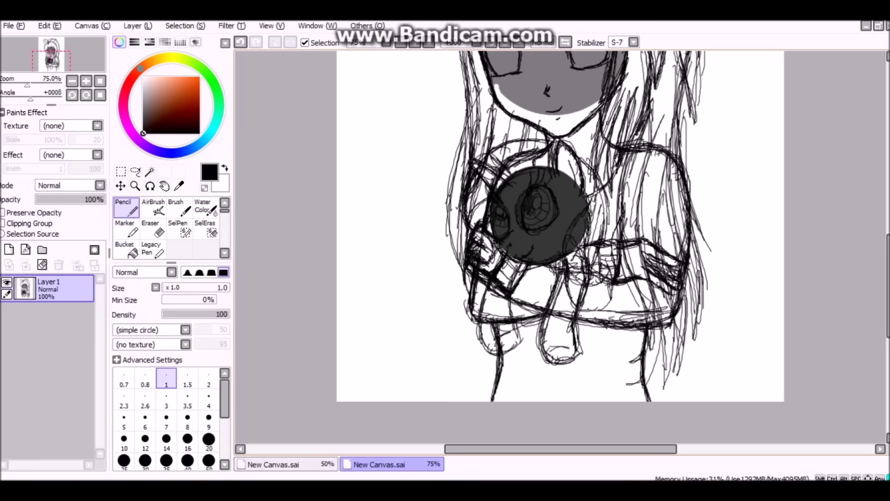
Step: Sketch the pony's curling tail strands hanging below the girl's crossed arms down to the canvas edge
{"action": "scroll", "coordinate": [560, 227], "scroll_direction": "down", "scroll_amount": 3}
{"action": "left_click_drag", "start_coordinate": [533, 262], "coordinate": [528, 324]}
{"action": "left_click_drag", "start_coordinate": [547, 278], "coordinate": [556, 341]}
{"action": "left_click_drag", "start_coordinate": [598, 255], "coordinate": [594, 332]}
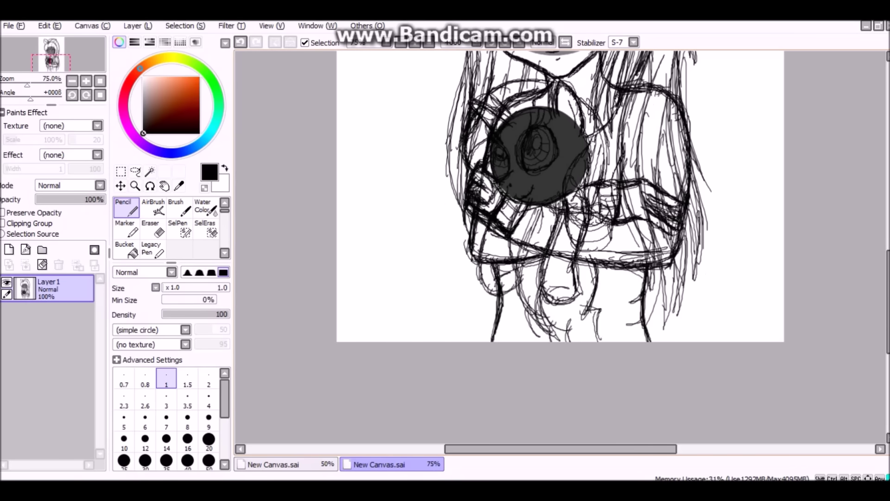
{"action": "mouse_move", "coordinate": [646, 281]}
{"action": "left_mouse_down"}
{"action": "mouse_move", "coordinate": [653, 315]}
{"action": "mouse_move", "coordinate": [617, 341]}
{"action": "left_mouse_up"}
{"action": "left_click_drag", "start_coordinate": [599, 278], "coordinate": [635, 325]}
Step: Sketch the girl's irises and reinforce the fringe and forehead hair lines
{"action": "scroll", "coordinate": [560, 246], "scroll_direction": "up", "scroll_amount": 10}
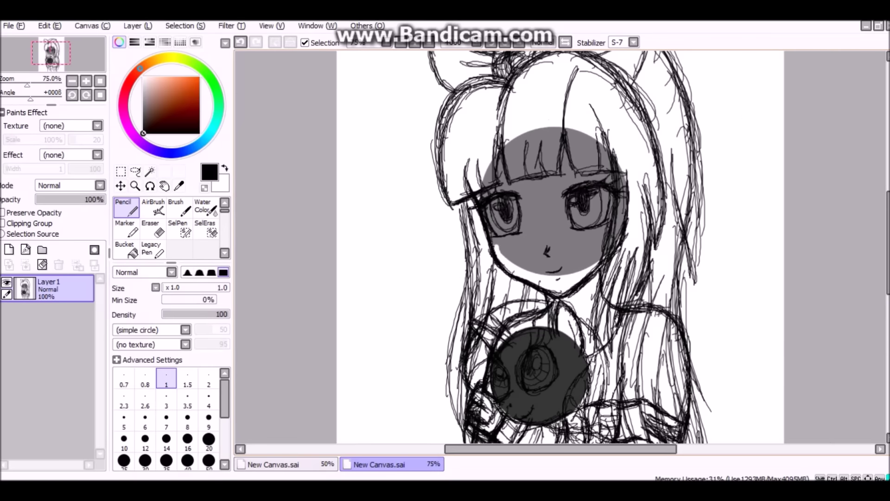
{"action": "left_click_drag", "start_coordinate": [506, 112], "coordinate": [566, 190]}
{"action": "left_click_drag", "start_coordinate": [440, 143], "coordinate": [475, 213]}
{"action": "mouse_move", "coordinate": [515, 69]}
{"action": "left_mouse_down"}
{"action": "mouse_move", "coordinate": [557, 176]}
{"action": "mouse_move", "coordinate": [612, 171]}
{"action": "left_mouse_up"}
Step: Erase the inside of both of the girl's eyes, redraw the irises with highlights and add a strand of side hair
{"action": "scroll", "coordinate": [560, 246], "scroll_direction": "down", "scroll_amount": 2}
{"action": "key", "text": "e"}
{"action": "left_click_drag", "start_coordinate": [494, 158], "coordinate": [517, 184]}
{"action": "left_click_drag", "start_coordinate": [572, 144], "coordinate": [601, 176]}
{"action": "key", "text": "n"}
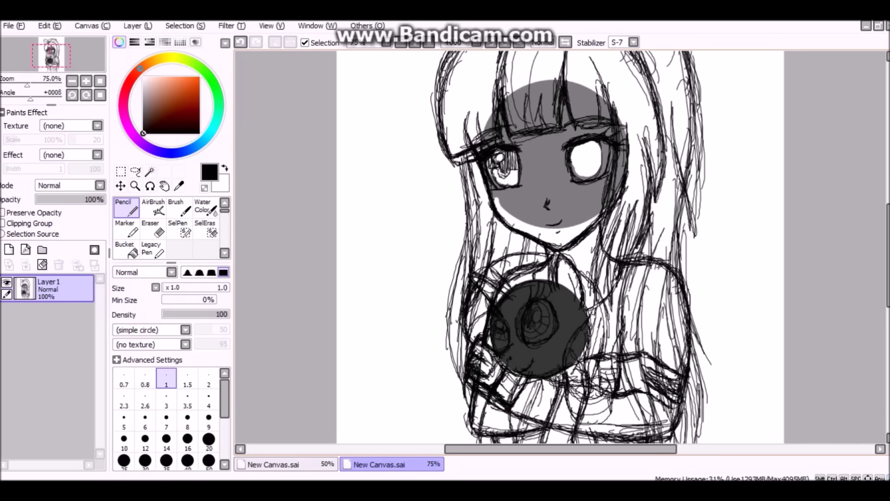
{"action": "left_click_drag", "start_coordinate": [459, 167], "coordinate": [450, 376]}
Step: Save the sketch under the file name "bozza aril's"
{"action": "key", "text": "minus"}
{"action": "key", "text": "ctrl+s"}
{"action": "type", "text": "bozza aril's"}
{"action": "key", "text": "Return"}
Step: Lower the sketch layer's opacity to 21% and add a linework layer above it for drawing with the Curve tool
{"action": "left_click_drag", "start_coordinate": [104, 199], "coordinate": [50, 200]}
{"action": "left_click", "coordinate": [25, 249]}
{"action": "left_click", "coordinate": [124, 251]}
Step: Trace the long face-framing lock and its pointed tips with size 1 Curve lines
{"action": "key", "text": "plus"}
{"action": "scroll", "coordinate": [510, 246], "scroll_direction": "up", "scroll_amount": 4}
{"action": "left_click", "coordinate": [556, 168]}
{"action": "left_click", "coordinate": [533, 407]}
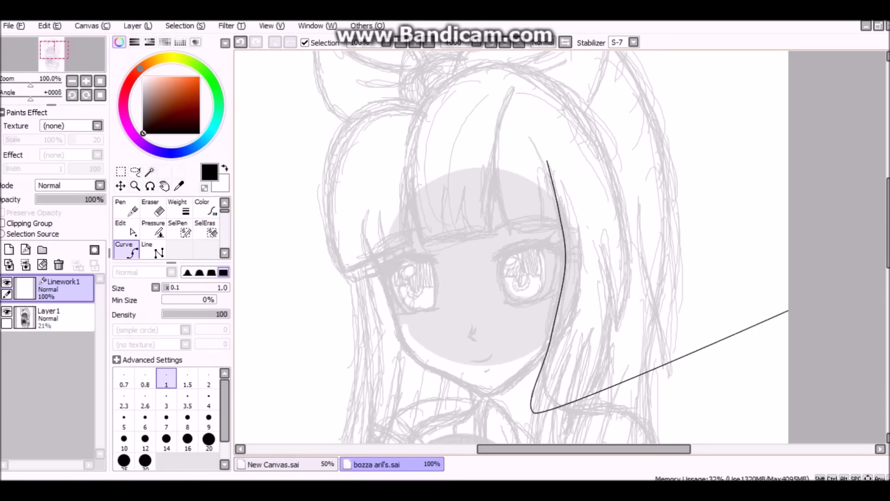
{"action": "scroll", "coordinate": [510, 246], "scroll_direction": "down", "scroll_amount": 4}
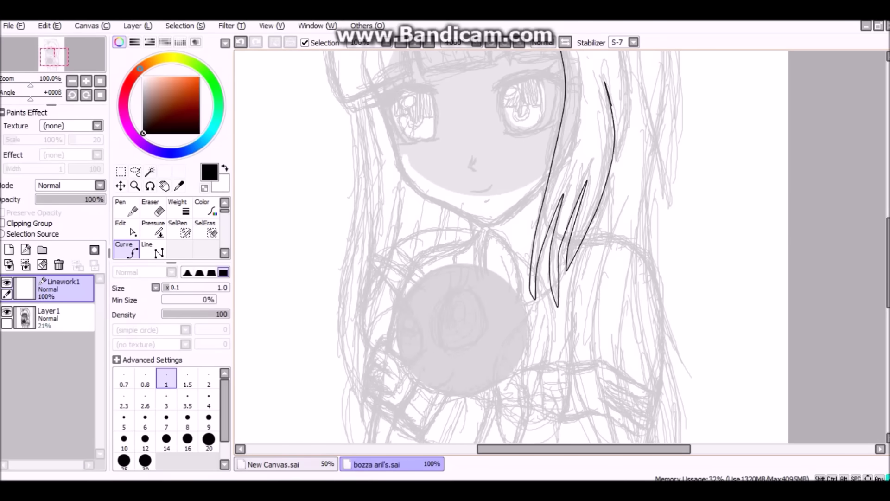
Step: Trace the top of the head, the rounded side hair section and the fringe with Curve lines
{"action": "scroll", "coordinate": [510, 246], "scroll_direction": "up", "scroll_amount": 4}
{"action": "left_click", "coordinate": [499, 100]}
{"action": "left_click", "coordinate": [394, 135]}
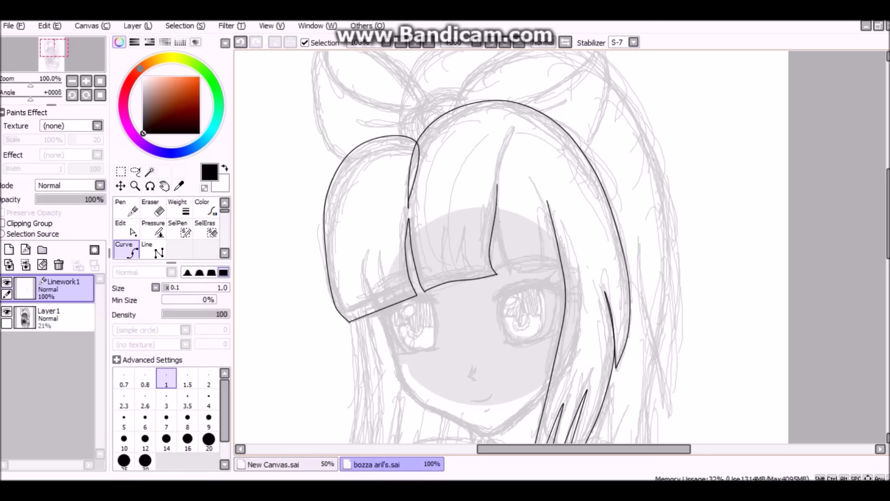
Step: Trace the jawline from below the fringe around to the pointed chin
{"action": "scroll", "coordinate": [510, 245], "scroll_direction": "down", "scroll_amount": 3}
{"action": "left_click", "coordinate": [378, 155]}
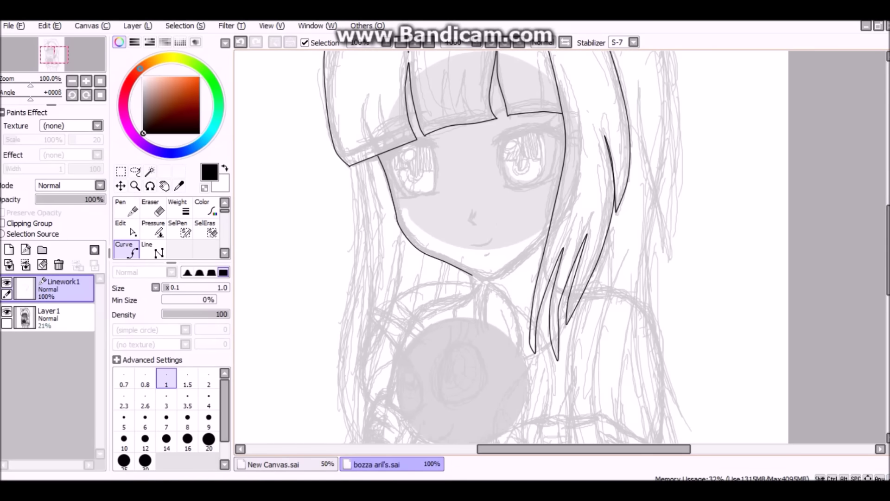
{"action": "left_click", "coordinate": [488, 281]}
Step: Trace the small angular nose, the smiling mouth and the short lower-lip mark
{"action": "key", "text": "ctrl+plus"}
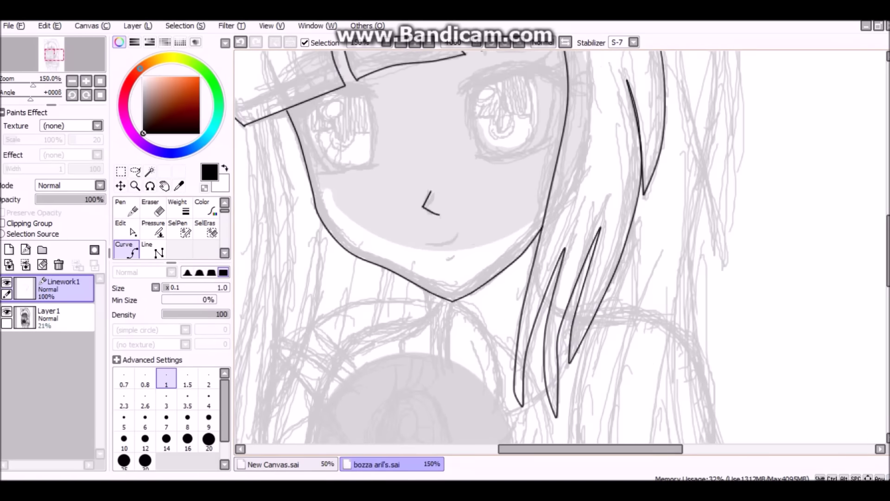
{"action": "left_click", "coordinate": [426, 242]}
{"action": "double_click", "coordinate": [458, 233]}
{"action": "left_click", "coordinate": [455, 253]}
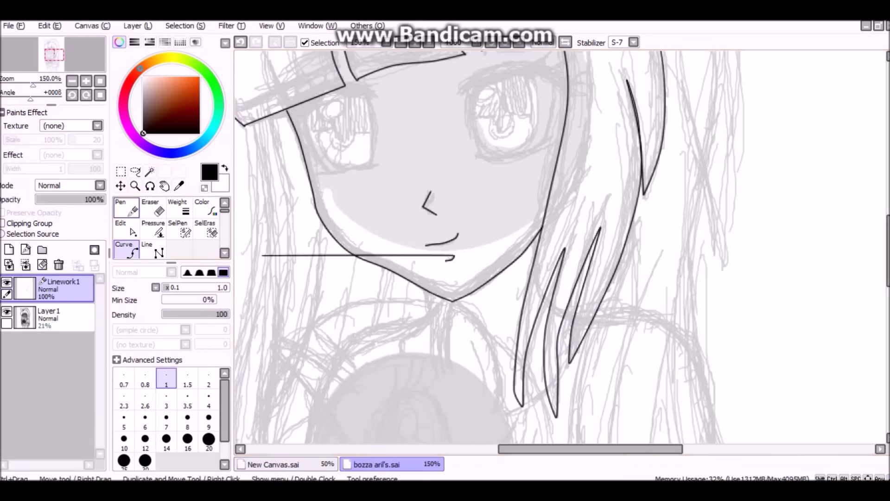
Step: Trace the thick upper eyelids with pointed lash ends above both of the girl's eyes
{"action": "left_click_drag", "start_coordinate": [258, 252], "coordinate": [356, 361]}
{"action": "double_click", "coordinate": [390, 219]}
{"action": "left_click", "coordinate": [552, 200]}
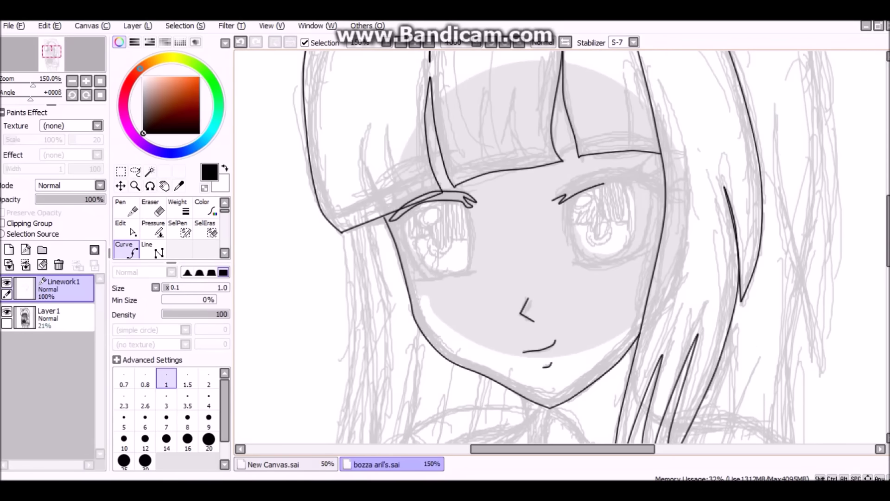
{"action": "left_click", "coordinate": [602, 178]}
{"action": "double_click", "coordinate": [676, 199]}
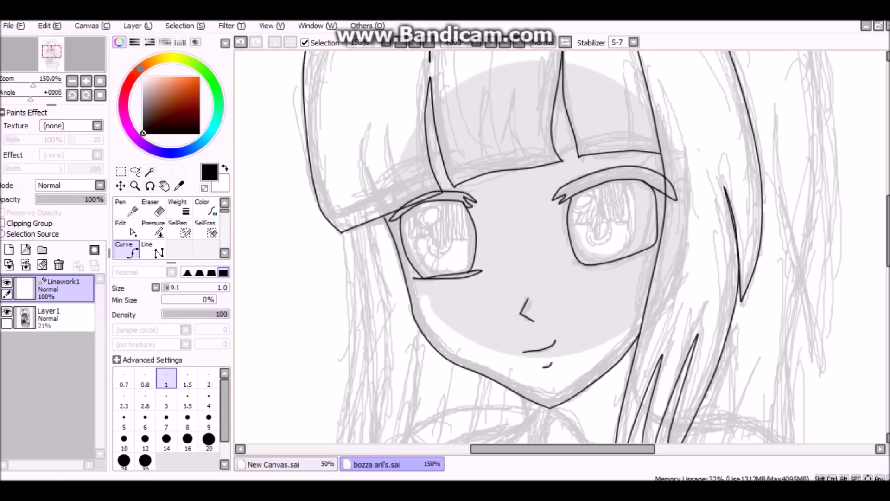
Step: Trace the bow's knot and the larger loop with its inner fold above the head
{"action": "scroll", "coordinate": [560, 247], "scroll_direction": "up", "scroll_amount": 5}
{"action": "double_click", "coordinate": [505, 221]}
{"action": "left_click", "coordinate": [498, 252]}
{"action": "left_click", "coordinate": [721, 153]}
{"action": "left_click", "coordinate": [731, 205]}
{"action": "double_click", "coordinate": [695, 319]}
{"action": "left_click", "coordinate": [722, 155]}
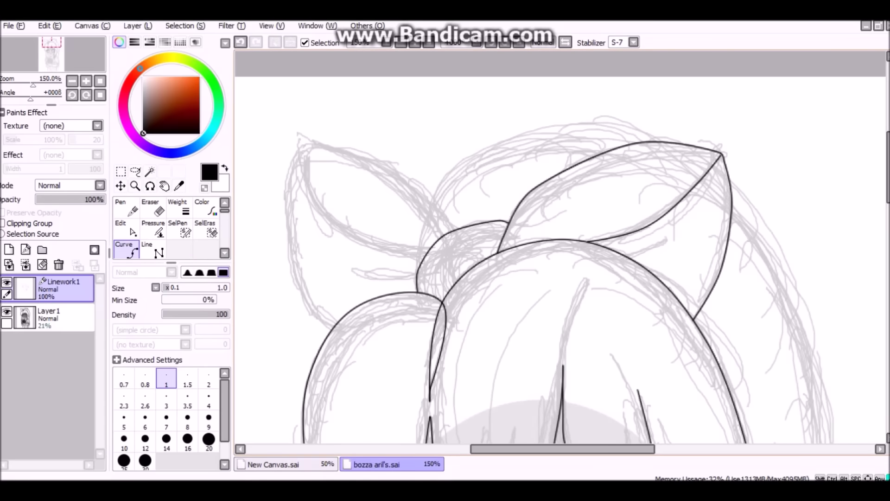
Step: Trace the outline of the bow's other loop, from its pointed tip down to the side hair
{"action": "left_click", "coordinate": [297, 141]}
{"action": "left_click", "coordinate": [334, 328]}
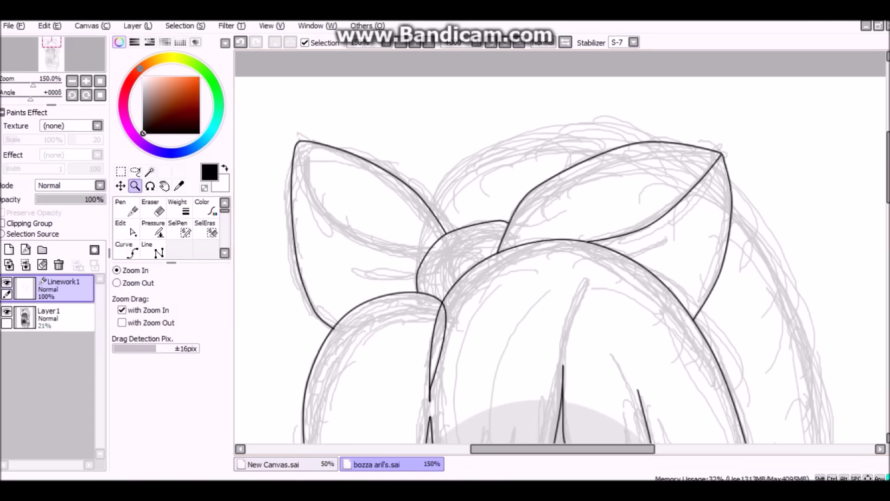
{"action": "left_click", "coordinate": [300, 142]}
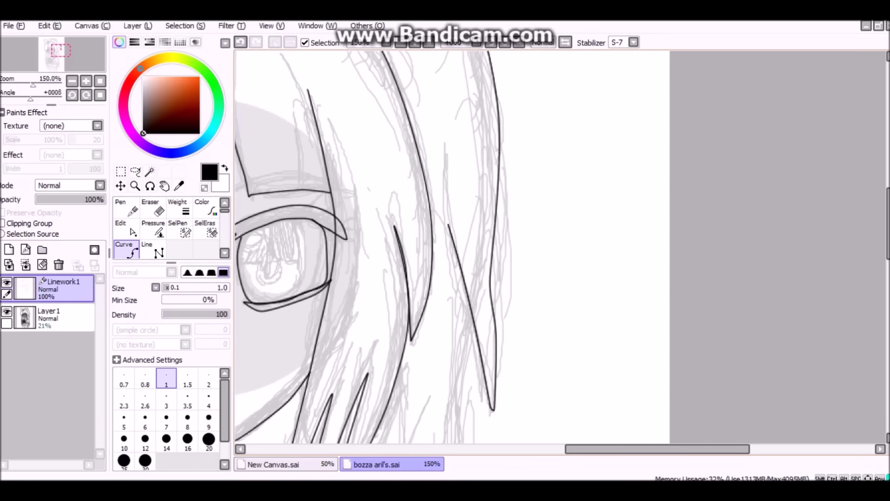
Step: Trace the long pointed hair strands running over the shoulder and bent arm to below the elbow
{"action": "key", "text": "n"}
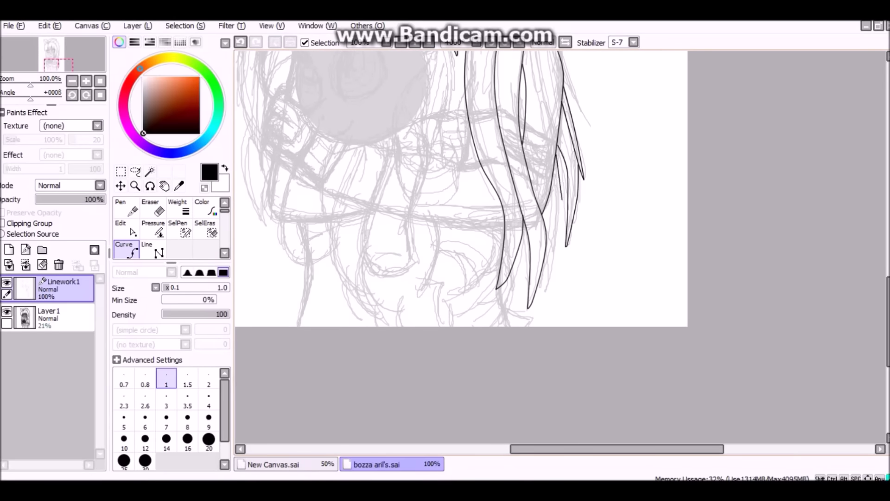
{"action": "scroll", "coordinate": [463, 246], "scroll_direction": "up", "scroll_amount": 5}
{"action": "scroll", "coordinate": [533, 245], "scroll_direction": "left", "scroll_amount": 3}
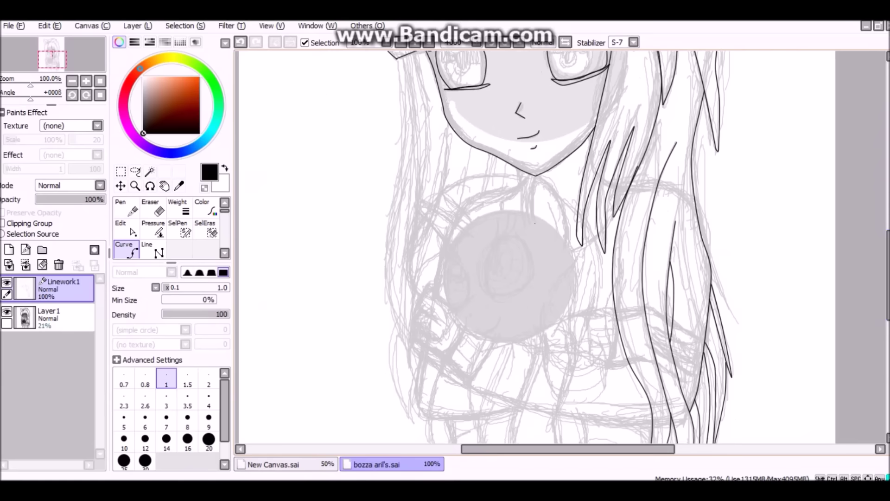
Step: Trace the plush pony's ear, forelock and horn beneath the girl's chin
{"action": "scroll", "coordinate": [593, 261], "scroll_direction": "up", "scroll_amount": 1}
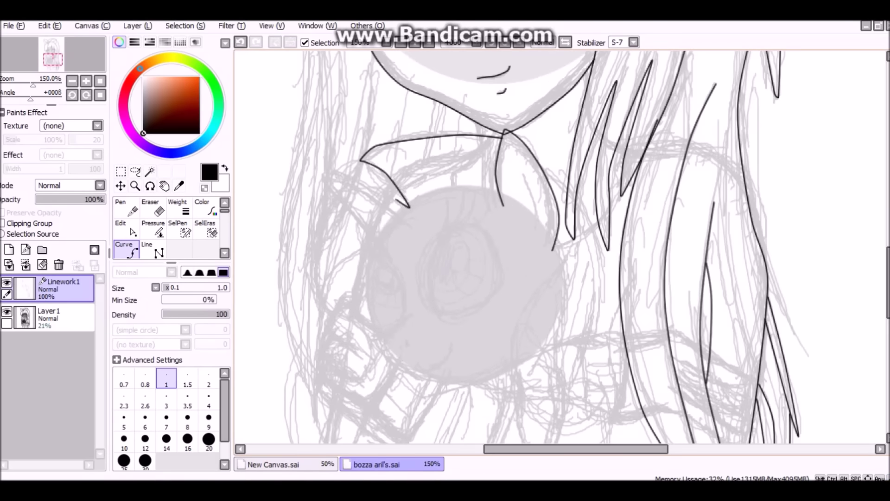
{"action": "left_click", "coordinate": [324, 176]}
{"action": "left_click", "coordinate": [388, 250]}
{"action": "left_click", "coordinate": [411, 224]}
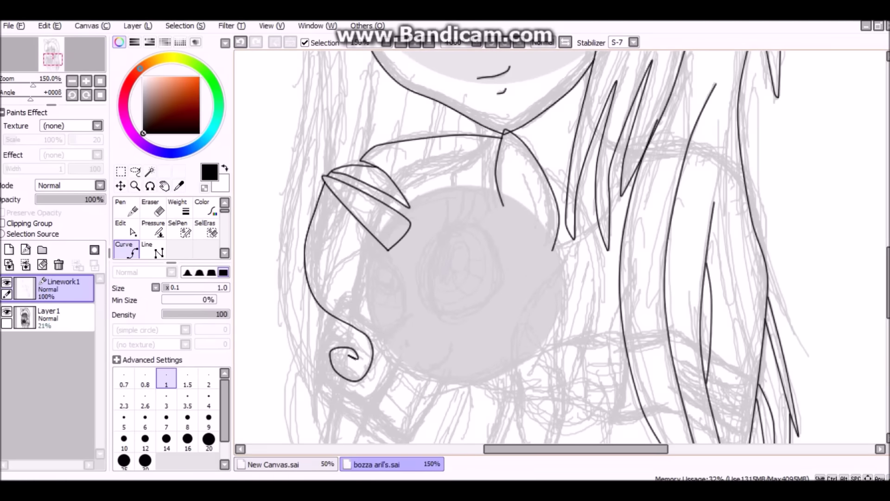
Step: Trace the side of the pony's face and muzzle beside the curled forelock
{"action": "scroll", "coordinate": [543, 246], "scroll_direction": "down", "scroll_amount": 3}
{"action": "left_click", "coordinate": [367, 195]}
{"action": "left_click", "coordinate": [377, 240]}
{"action": "left_click", "coordinate": [410, 218]}
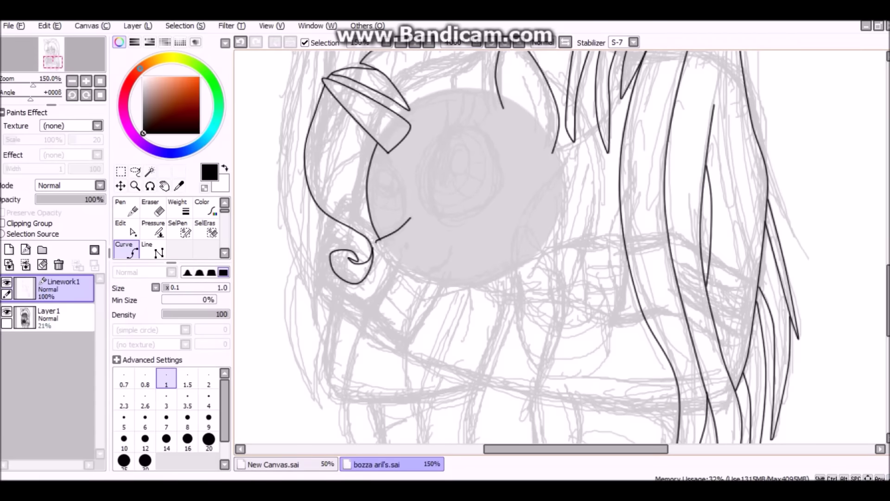
Step: Trace the underside of the pony's head and the inner and outer edges of its mane
{"action": "left_click", "coordinate": [512, 265]}
{"action": "left_click", "coordinate": [542, 69]}
{"action": "left_click", "coordinate": [605, 182]}
{"action": "left_click", "coordinate": [578, 275]}
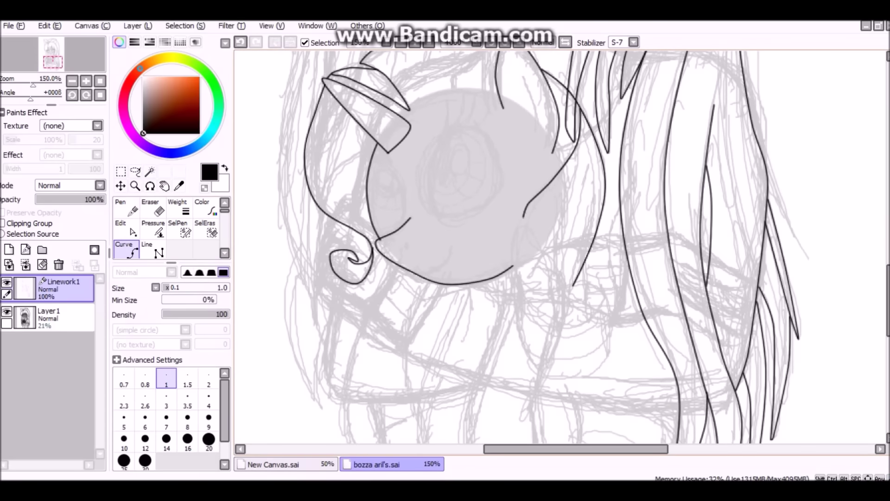
Step: Close the pony's mane against the head and trace the rolled curl at its end
{"action": "left_click", "coordinate": [516, 267]}
{"action": "left_click", "coordinate": [575, 328]}
{"action": "left_click", "coordinate": [605, 297]}
{"action": "left_click", "coordinate": [547, 321]}
{"action": "left_click", "coordinate": [586, 295]}
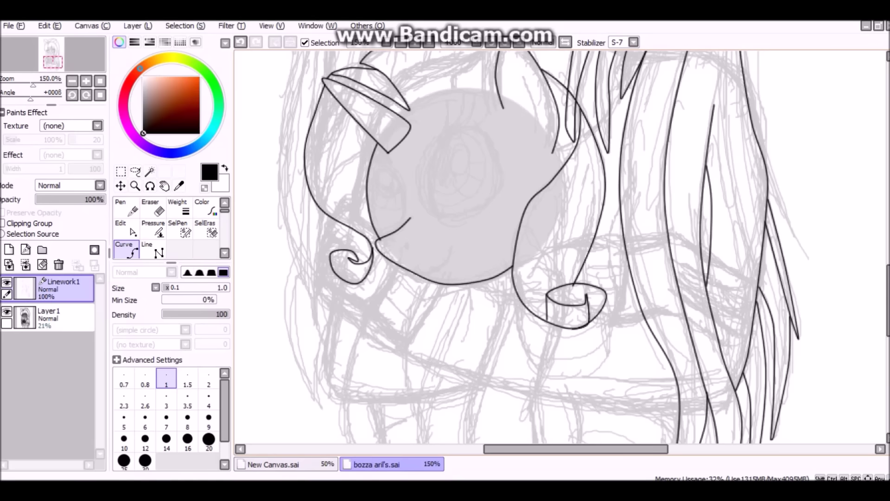
Step: Trace the lower rounded side of the mane's curl to give the roll depth
{"action": "left_click", "coordinate": [558, 383]}
{"action": "left_click", "coordinate": [607, 305]}
{"action": "key", "text": "Return"}
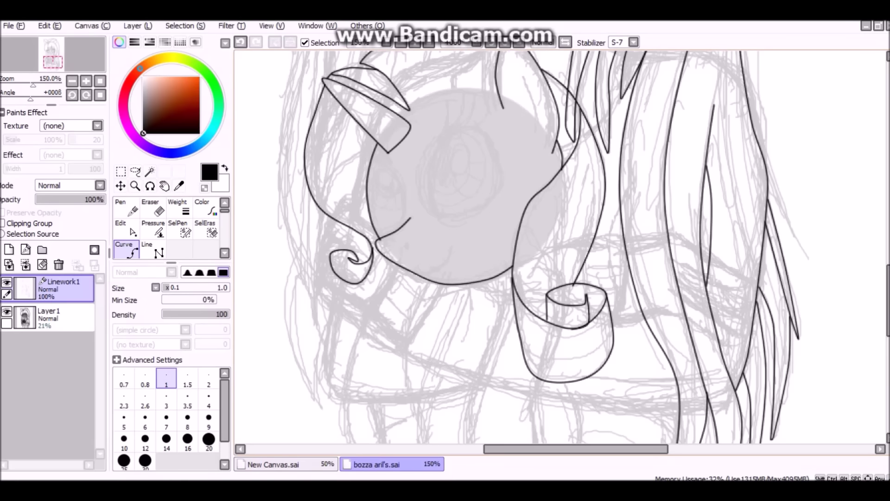
Step: Trace the pony's nostril, smile and both eye outlines, along with the horn's stripes and the inner ear line
{"action": "left_click", "coordinate": [405, 240]}
{"action": "left_click", "coordinate": [406, 247]}
{"action": "left_click", "coordinate": [479, 123]}
{"action": "left_click", "coordinate": [426, 162]}
{"action": "left_click", "coordinate": [434, 219]}
{"action": "key", "text": "Return"}
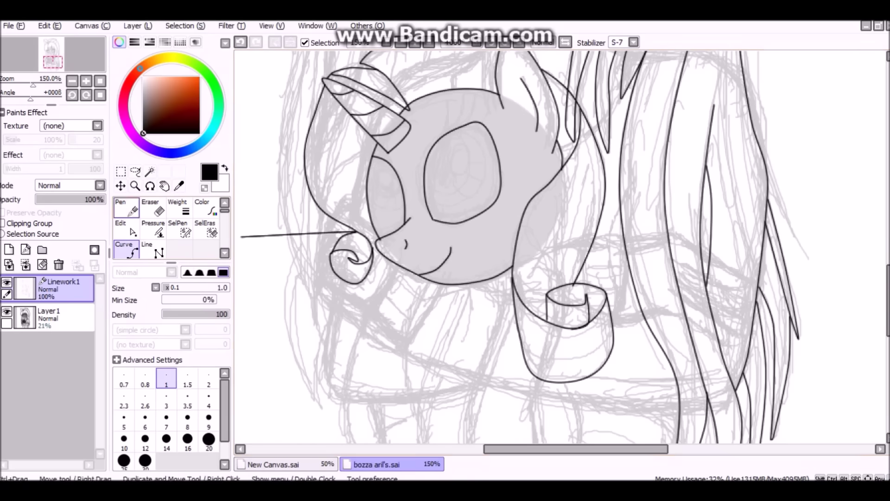
Step: Trace the outer contour of the pony's front leg hanging below its chin, curving around the hoof
{"action": "scroll", "coordinate": [542, 246], "scroll_direction": "down", "scroll_amount": 5}
{"action": "left_click", "coordinate": [504, 164]}
{"action": "left_click", "coordinate": [469, 257]}
{"action": "left_click", "coordinate": [510, 371]}
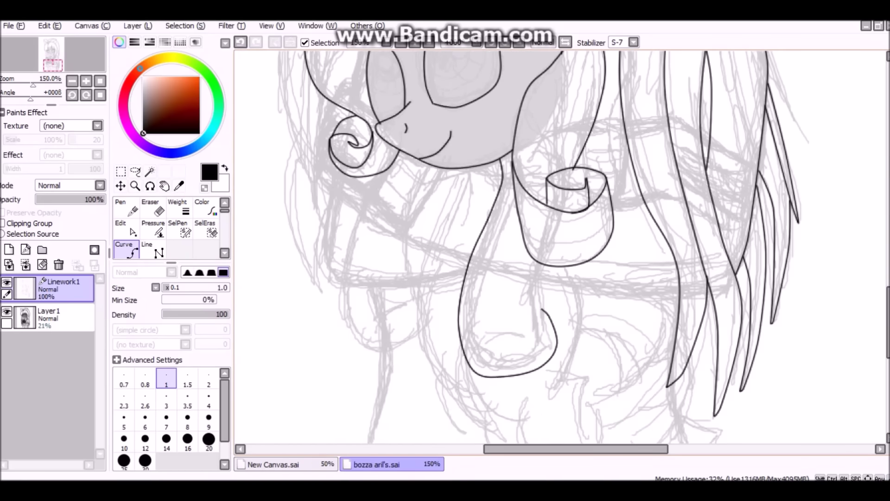
Step: Close the first front leg, trace the pony's other front leg and add the curved sole edges to both hooves
{"action": "scroll", "coordinate": [238, 178], "scroll_direction": "up", "scroll_amount": 3}
{"action": "scroll", "coordinate": [257, 172], "scroll_direction": "down", "scroll_amount": 1}
{"action": "left_click", "coordinate": [432, 165]}
{"action": "left_click", "coordinate": [483, 377]}
{"action": "left_click", "coordinate": [408, 413]}
{"action": "left_click", "coordinate": [419, 173]}
{"action": "key", "text": "ctrl"}
{"action": "key", "text": "Return"}
Step: Trace the lower edge of the girl's arm behind the pony's legs and her fingers beside the forelock curl
{"action": "scroll", "coordinate": [561, 253], "scroll_direction": "down", "scroll_amount": 3}
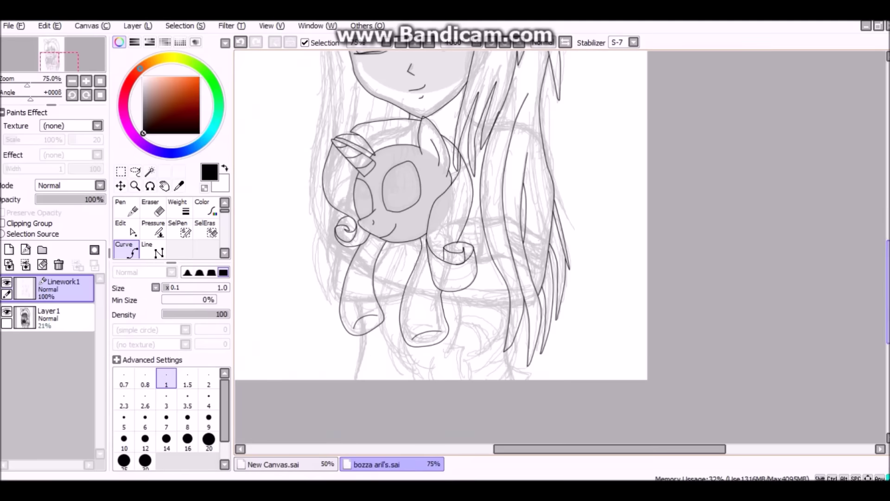
{"action": "scroll", "coordinate": [561, 252], "scroll_direction": "up", "scroll_amount": 1}
{"action": "left_click_drag", "start_coordinate": [417, 302], "coordinate": [529, 127]}
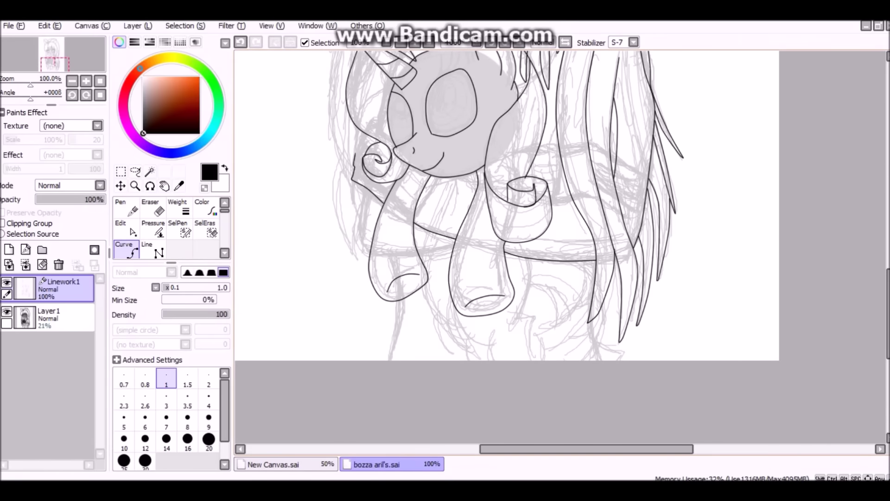
{"action": "scroll", "coordinate": [318, 134], "scroll_direction": "up", "scroll_amount": 1}
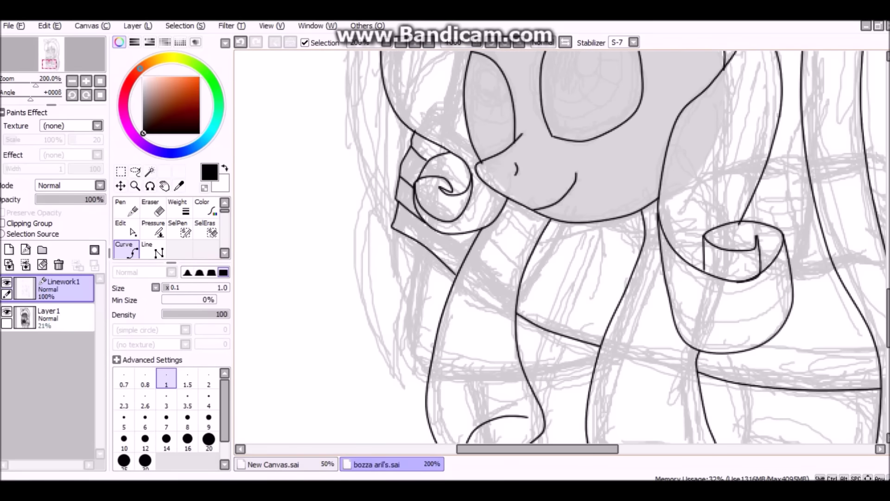
Step: Trace the girl's bent sleeve, the long hair strands beside the pony and the neck lines under her chin
{"action": "scroll", "coordinate": [561, 250], "scroll_direction": "down", "scroll_amount": 2}
{"action": "scroll", "coordinate": [561, 250], "scroll_direction": "up", "scroll_amount": 1}
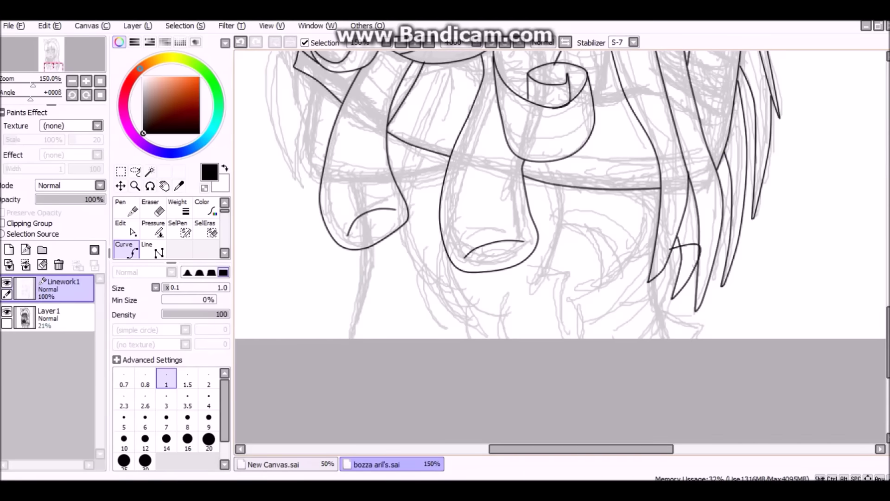
{"action": "scroll", "coordinate": [562, 247], "scroll_direction": "up", "scroll_amount": 10}
{"action": "scroll", "coordinate": [562, 247], "scroll_direction": "down", "scroll_amount": 6}
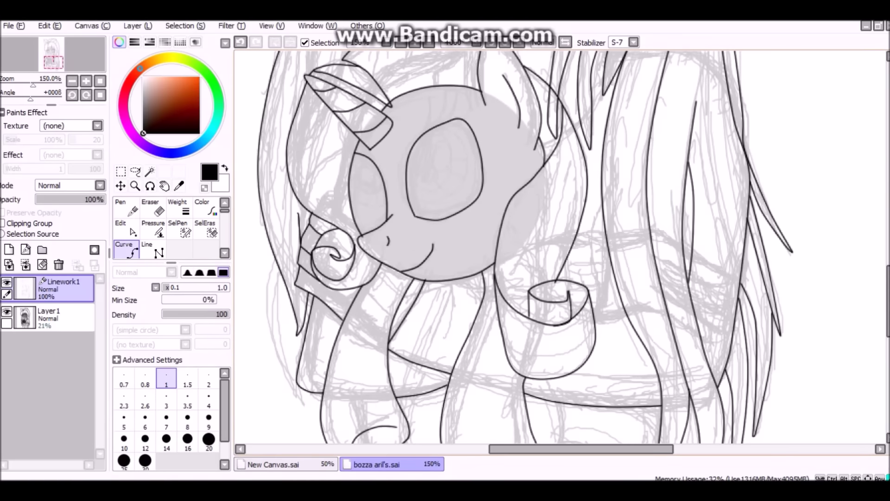
{"action": "scroll", "coordinate": [561, 245], "scroll_direction": "up", "scroll_amount": 6}
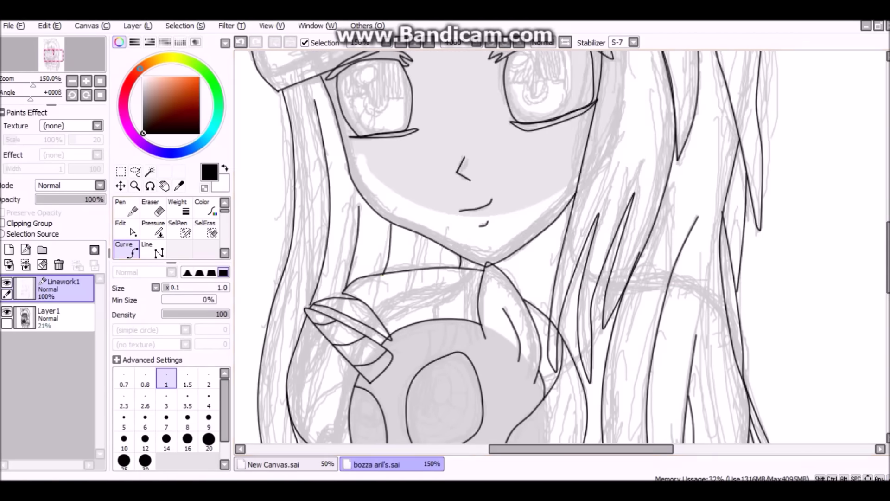
Step: Trace the girl's fingers behind the mane's rolled curl and the curved bands of the tail below the sleeve
{"action": "scroll", "coordinate": [561, 246], "scroll_direction": "down", "scroll_amount": 12}
{"action": "left_click_drag", "start_coordinate": [371, 211], "coordinate": [353, 297]}
{"action": "left_click_drag", "start_coordinate": [403, 199], "coordinate": [521, 269]}
{"action": "left_click_drag", "start_coordinate": [466, 274], "coordinate": [468, 297]}
{"action": "left_click_drag", "start_coordinate": [535, 145], "coordinate": [563, 297]}
{"action": "mouse_move", "coordinate": [573, 262]}
{"action": "left_mouse_down"}
{"action": "mouse_move", "coordinate": [577, 297]}
{"action": "mouse_move", "coordinate": [642, 248]}
{"action": "left_mouse_up"}
{"action": "left_click_drag", "start_coordinate": [668, 278], "coordinate": [705, 297]}
{"action": "key", "text": "ctrl+minus"}
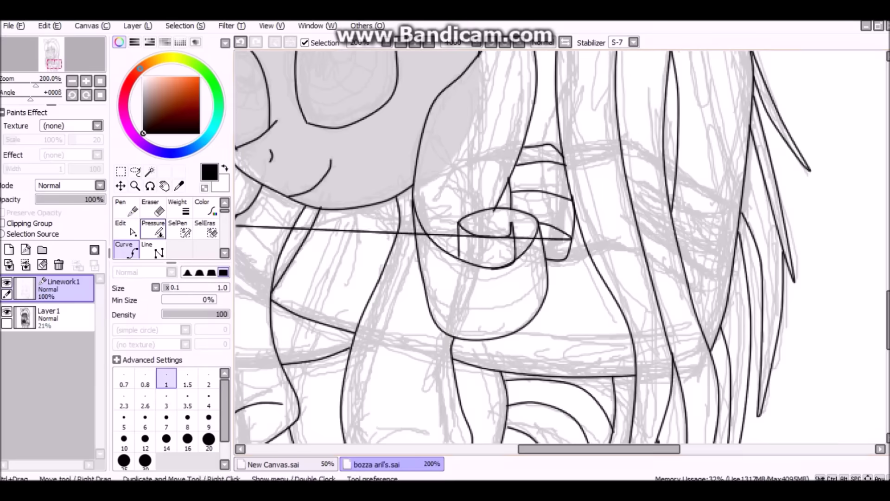
Step: Trace the irises and inner rims of the pony's eyes and add upper eyelashes
{"action": "key", "text": "ctrl+minus"}
{"action": "key", "text": "ctrl+plus"}
{"action": "key", "text": "ctrl+plus"}
{"action": "key", "text": "ctrl+plus"}
{"action": "key", "text": "ctrl+plus"}
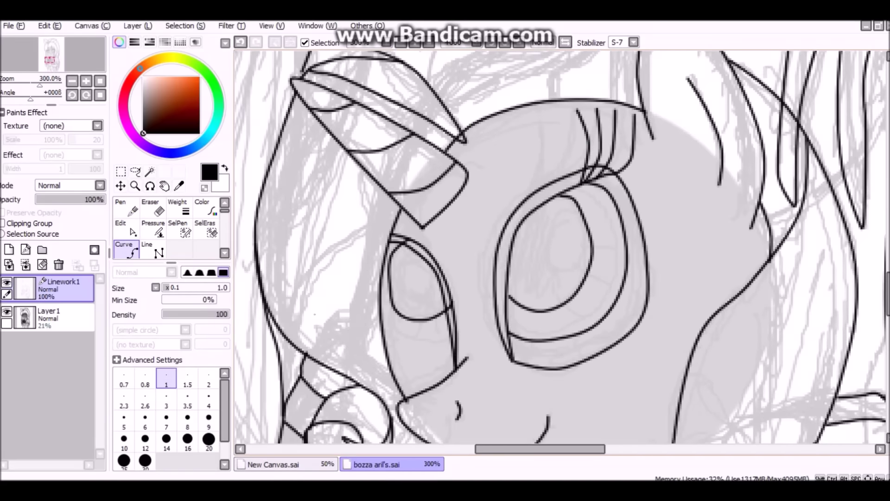
Step: Trace the highlights, U-shaped pupils and iris reflections inside the girl's eyes
{"action": "key", "text": "n"}
{"action": "scroll", "coordinate": [562, 253], "scroll_direction": "down", "scroll_amount": 3}
{"action": "scroll", "coordinate": [562, 253], "scroll_direction": "right", "scroll_amount": 3}
{"action": "scroll", "coordinate": [562, 245], "scroll_direction": "down", "scroll_amount": 6}
{"action": "key", "text": "n"}
{"action": "scroll", "coordinate": [562, 246], "scroll_direction": "down", "scroll_amount": 3}
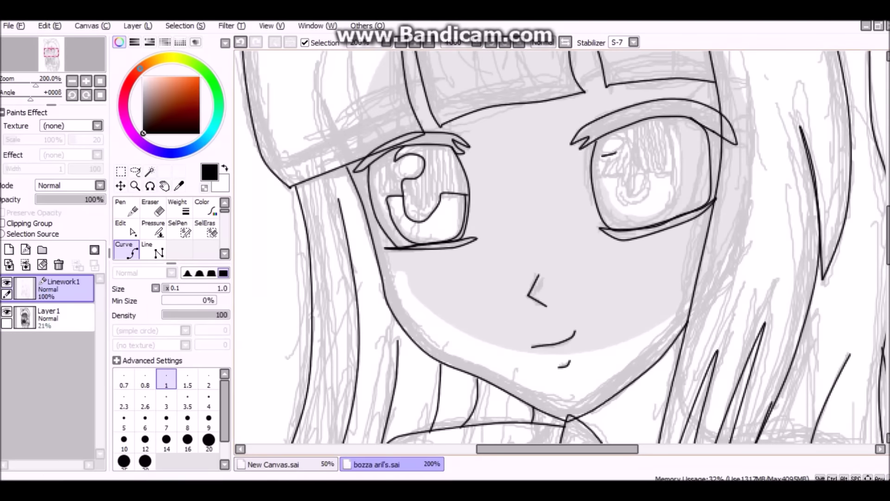
Step: Adjust the control points of the girl's jawline with the linework Edit tool so it follows the sketched chin and meets the neck lines
{"action": "left_click", "coordinate": [127, 229]}
{"action": "scroll", "coordinate": [510, 334], "scroll_direction": "up", "scroll_amount": 2}
{"action": "scroll", "coordinate": [562, 246], "scroll_direction": "down", "scroll_amount": 6}
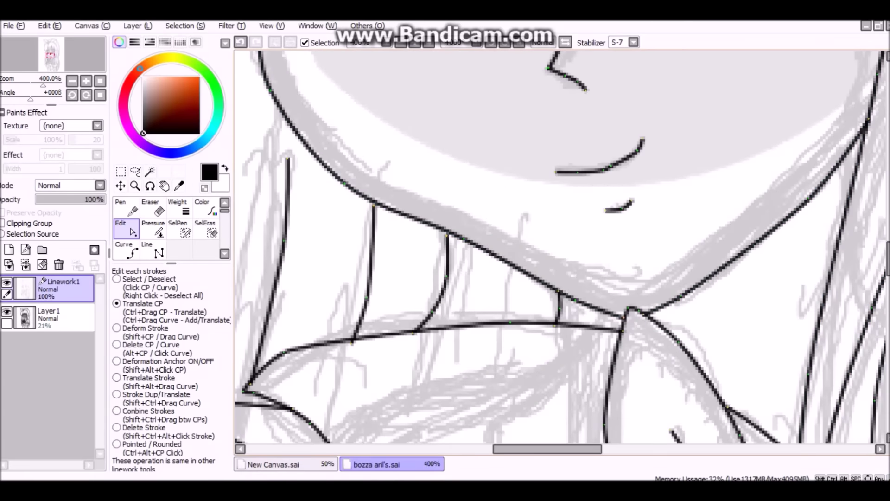
{"action": "scroll", "coordinate": [562, 246], "scroll_direction": "up", "scroll_amount": 3}
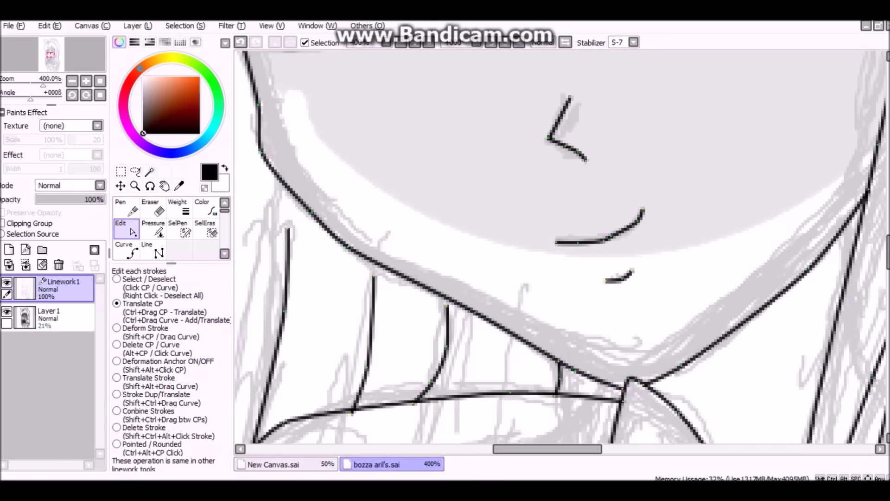
{"action": "scroll", "coordinate": [482, 306], "scroll_direction": "down", "scroll_amount": 2}
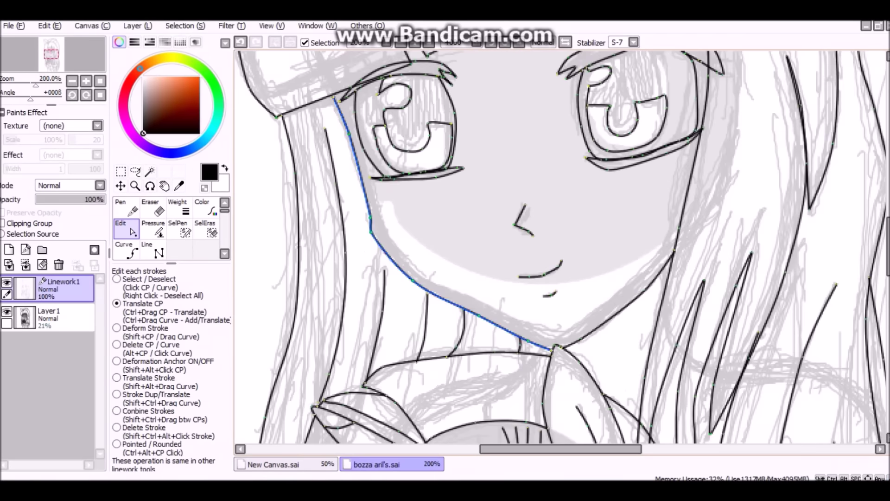
{"action": "scroll", "coordinate": [640, 139], "scroll_direction": "up", "scroll_amount": 2}
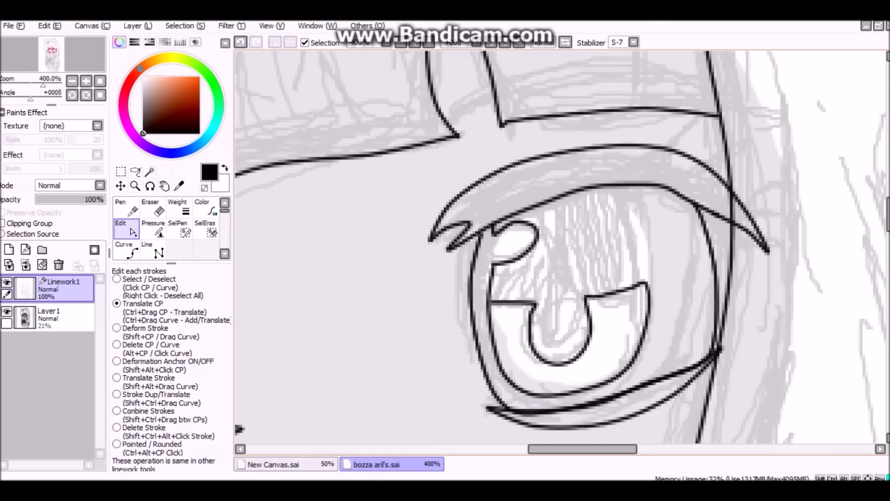
Step: Adjust the control points of the rounded side hair outline and the parting line beside the fringe
{"action": "scroll", "coordinate": [561, 245], "scroll_direction": "down", "scroll_amount": 1}
{"action": "scroll", "coordinate": [561, 246], "scroll_direction": "up", "scroll_amount": 3}
{"action": "scroll", "coordinate": [561, 246], "scroll_direction": "up", "scroll_amount": 5}
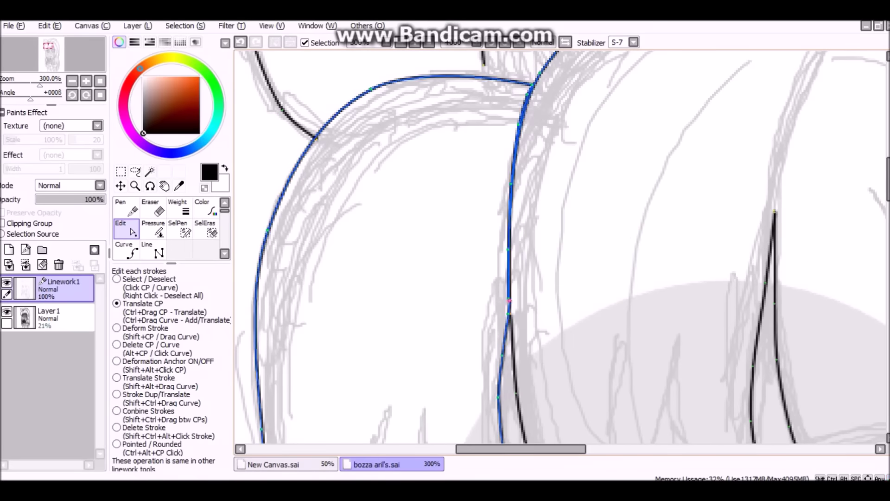
{"action": "scroll", "coordinate": [561, 246], "scroll_direction": "down", "scroll_amount": 3}
{"action": "scroll", "coordinate": [561, 246], "scroll_direction": "left", "scroll_amount": 2}
{"action": "scroll", "coordinate": [562, 246], "scroll_direction": "up", "scroll_amount": 3}
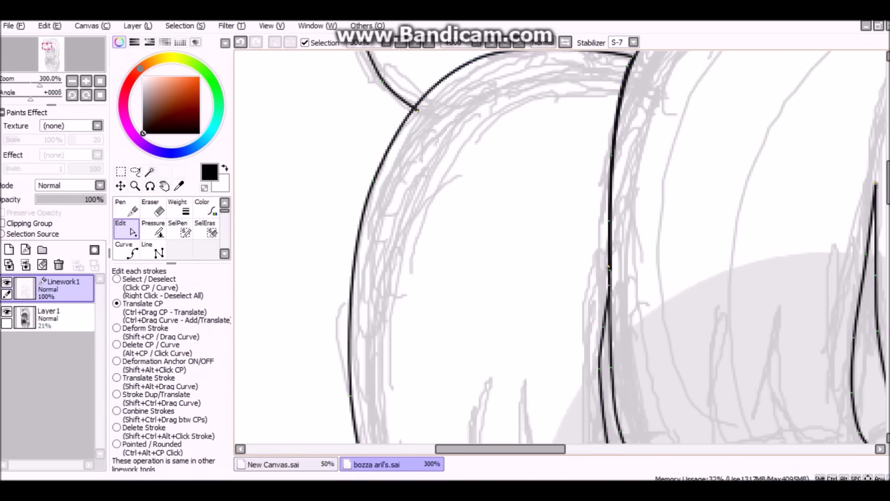
Step: Adjust the outlines of both bow loops and add a small pointed fold to the loop above the fringe
{"action": "key", "text": "ctrl+z"}
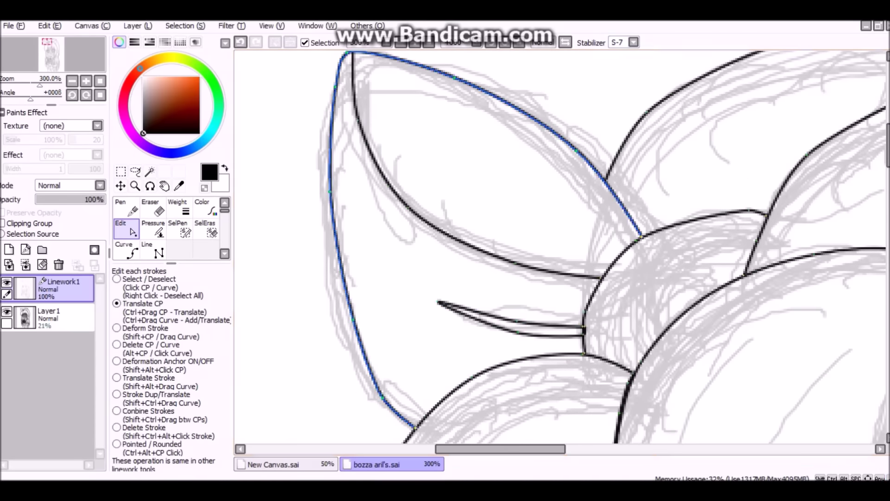
{"action": "scroll", "coordinate": [561, 246], "scroll_direction": "right", "scroll_amount": 4}
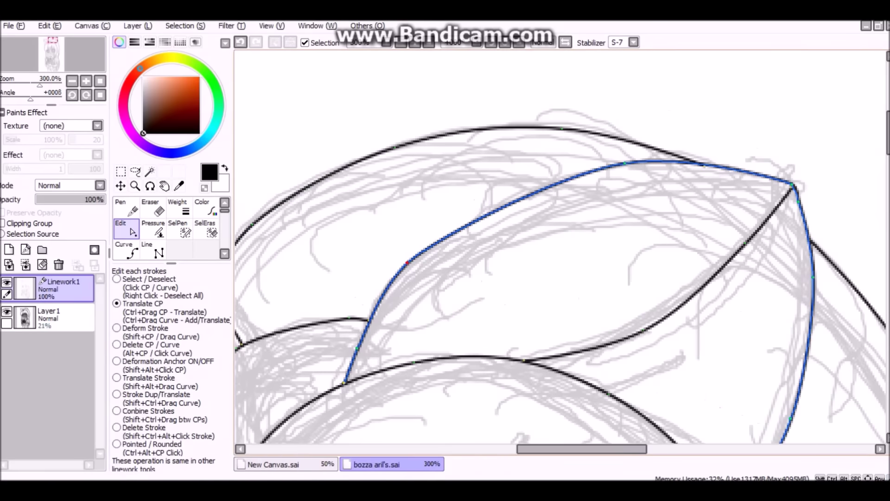
{"action": "scroll", "coordinate": [561, 246], "scroll_direction": "down", "scroll_amount": 5}
{"action": "key", "text": "c"}
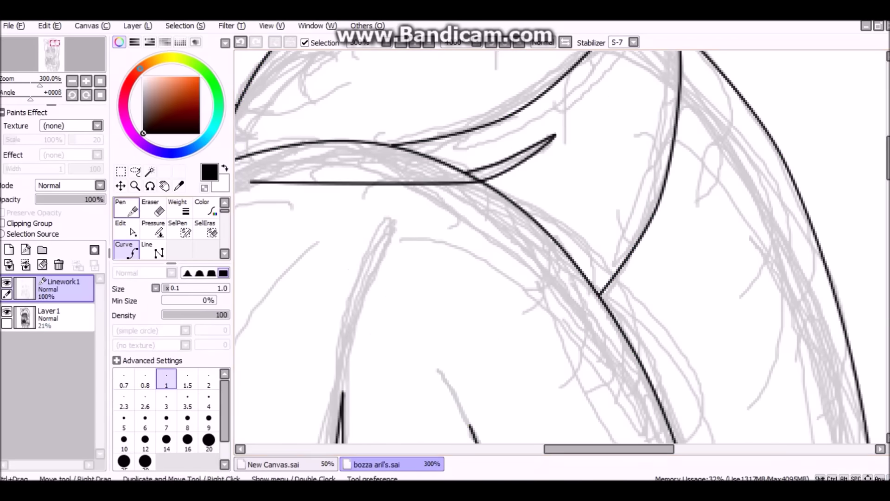
Step: Refine the control points of the girl's long outer hair strands, extending the pointed tip of a lower strand
{"action": "scroll", "coordinate": [561, 246], "scroll_direction": "down", "scroll_amount": 3}
{"action": "scroll", "coordinate": [561, 245], "scroll_direction": "up", "scroll_amount": 2}
{"action": "key", "text": "e"}
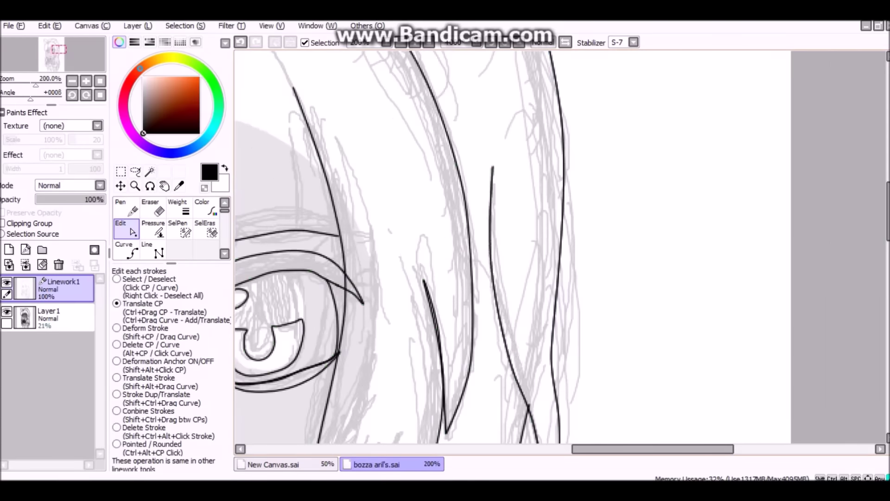
{"action": "scroll", "coordinate": [513, 246], "scroll_direction": "down", "scroll_amount": 4}
{"action": "scroll", "coordinate": [512, 245], "scroll_direction": "down", "scroll_amount": 4}
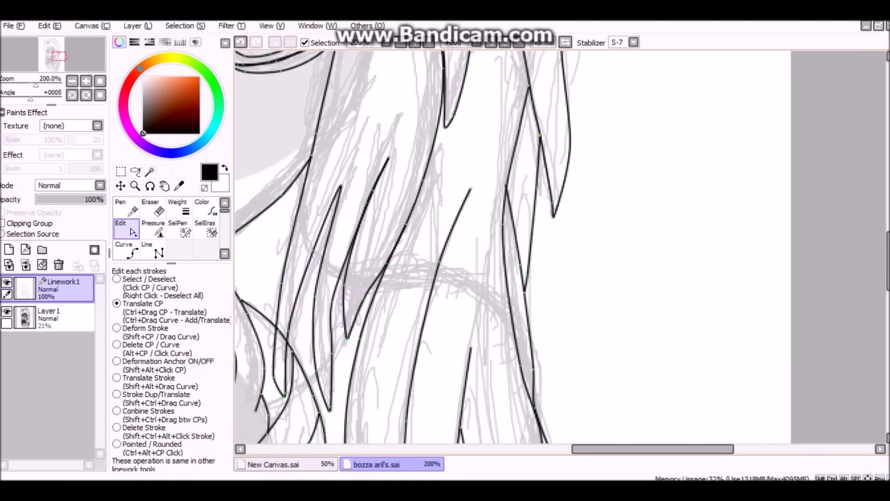
{"action": "scroll", "coordinate": [513, 245], "scroll_direction": "down", "scroll_amount": 4}
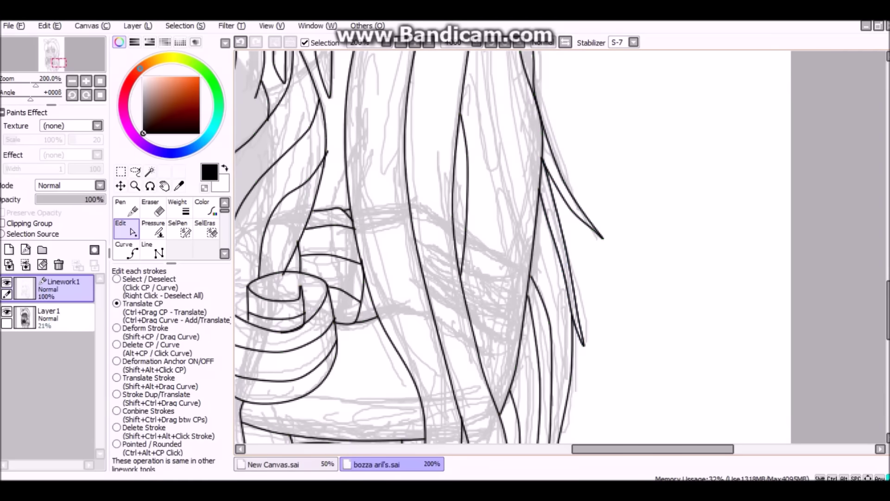
{"action": "scroll", "coordinate": [513, 246], "scroll_direction": "down", "scroll_amount": 4}
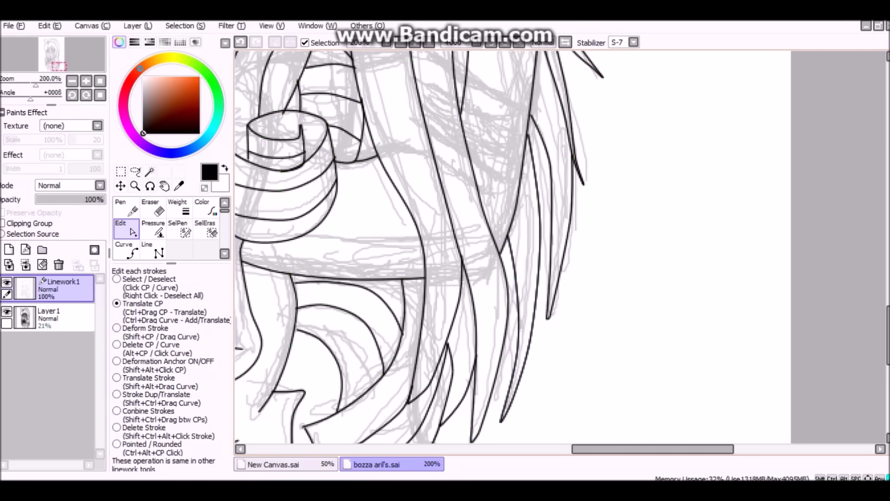
{"action": "left_click_drag", "start_coordinate": [538, 278], "coordinate": [540, 320]}
{"action": "key", "text": "ctrl"}
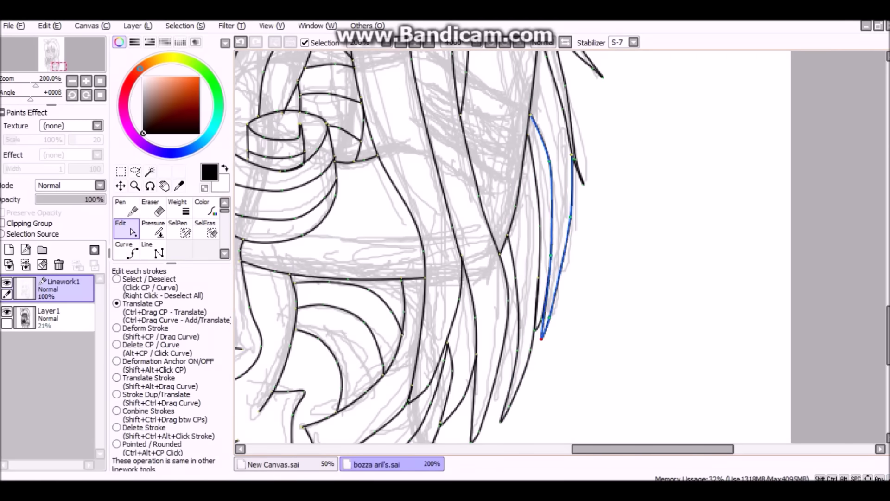
Step: Refine the sleeve's lower edge and trace the cuff band between the pony's legs and an extra outer hair strand
{"action": "scroll", "coordinate": [512, 246], "scroll_direction": "down", "scroll_amount": 5}
{"action": "left_click_drag", "start_coordinate": [652, 449], "coordinate": [590, 449]}
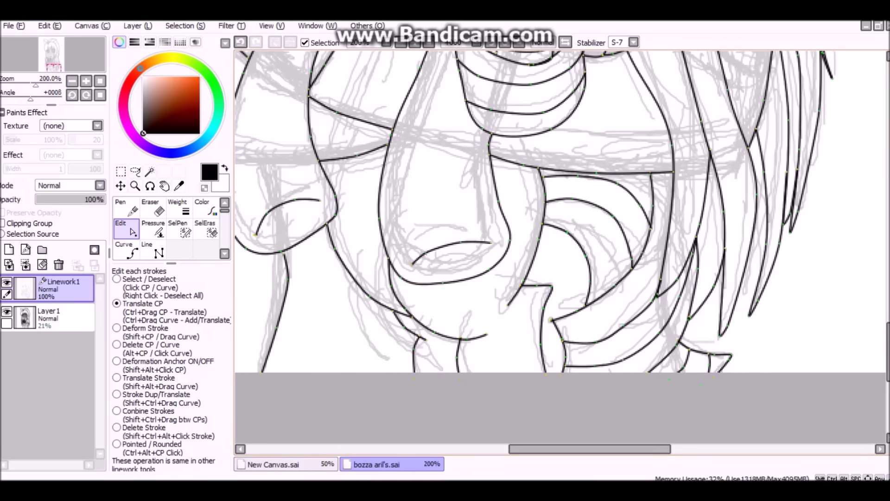
{"action": "scroll", "coordinate": [561, 246], "scroll_direction": "up", "scroll_amount": 5}
{"action": "scroll", "coordinate": [561, 246], "scroll_direction": "down", "scroll_amount": 2}
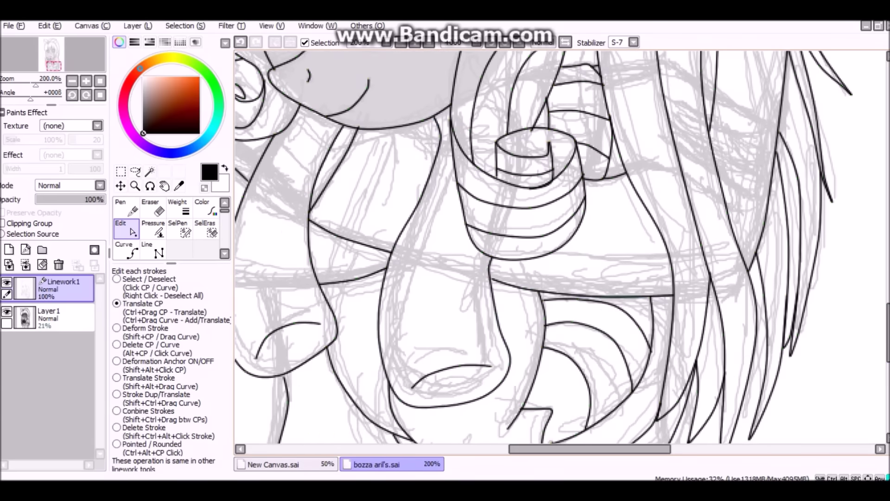
{"action": "left_click_drag", "start_coordinate": [590, 449], "coordinate": [539, 449]}
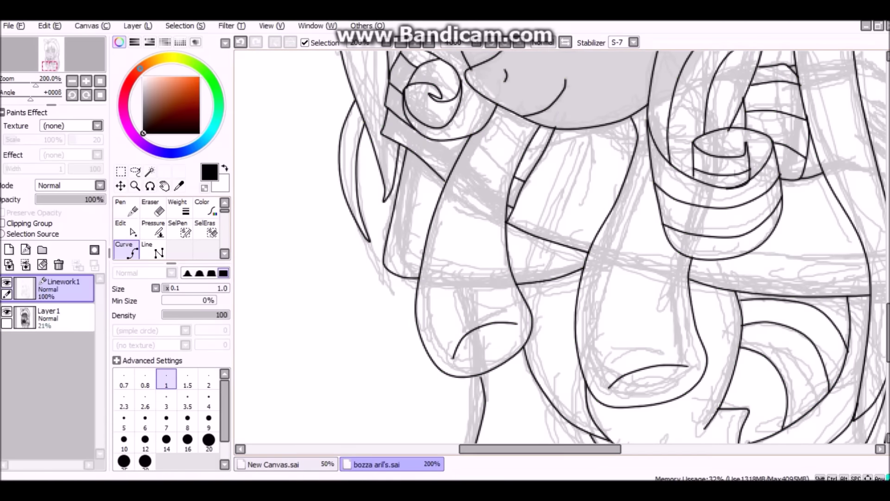
Step: Adjust the control points of the pony's forelock and its spiral curl
{"action": "key", "text": "ctrl"}
{"action": "scroll", "coordinate": [561, 246], "scroll_direction": "up", "scroll_amount": 5}
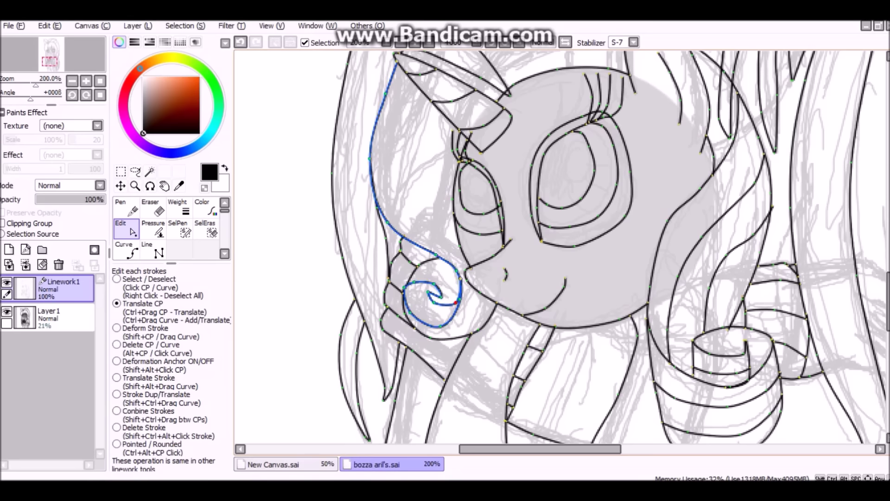
{"action": "left_click", "coordinate": [126, 250]}
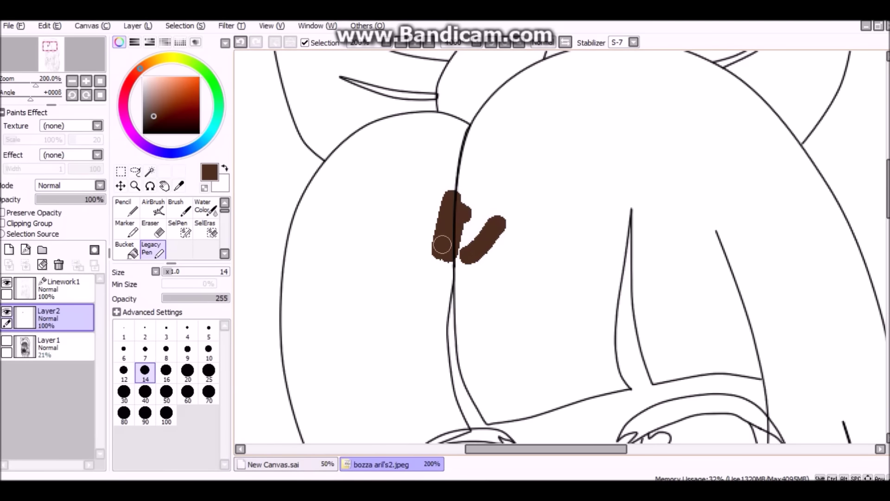
Step: Start filling the rounded side hair section with dark brown on Layer2, using the Legacy Pen at size 20
{"action": "key", "text": "bracketright"}
{"action": "key", "text": "bracketright"}
{"action": "mouse_move", "coordinate": [442, 244]}
{"action": "left_mouse_down"}
{"action": "mouse_move", "coordinate": [421, 234]}
{"action": "mouse_move", "coordinate": [431, 323]}
{"action": "mouse_move", "coordinate": [460, 138]}
{"action": "left_mouse_up"}
{"action": "left_click_drag", "start_coordinate": [386, 133], "coordinate": [292, 299]}
{"action": "key", "text": "ctrl+z"}
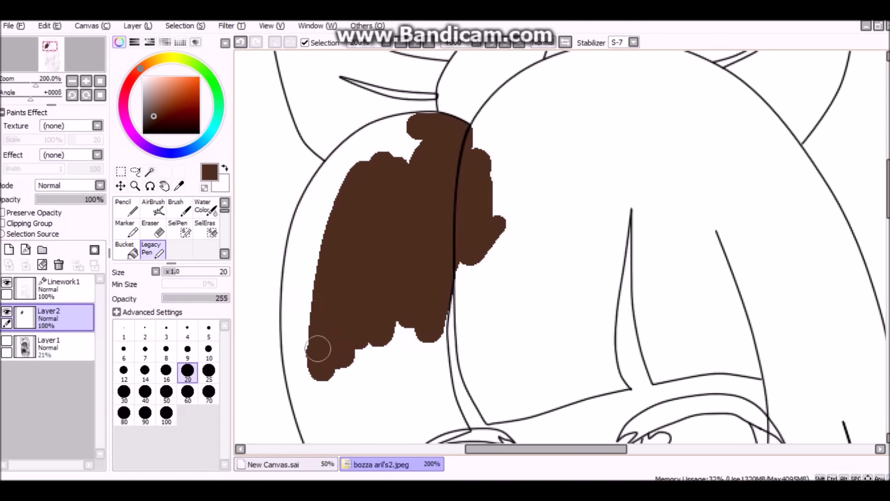
Step: Fill the rest of the side hair section and the adjoining crown with dark brown up to the linework
{"action": "scroll", "coordinate": [354, 189], "scroll_direction": "up", "scroll_amount": 2}
{"action": "left_click_drag", "start_coordinate": [404, 203], "coordinate": [385, 278]}
{"action": "scroll", "coordinate": [386, 278], "scroll_direction": "down", "scroll_amount": 1}
{"action": "mouse_move", "coordinate": [580, 209]}
{"action": "left_mouse_down"}
{"action": "mouse_move", "coordinate": [445, 314]}
{"action": "mouse_move", "coordinate": [631, 195]}
{"action": "left_mouse_up"}
{"action": "scroll", "coordinate": [844, 156], "scroll_direction": "down", "scroll_amount": 5}
{"action": "mouse_move", "coordinate": [445, 260]}
{"action": "left_mouse_down"}
{"action": "mouse_move", "coordinate": [427, 204]}
{"action": "mouse_move", "coordinate": [638, 235]}
{"action": "mouse_move", "coordinate": [435, 288]}
{"action": "mouse_move", "coordinate": [625, 347]}
{"action": "left_mouse_up"}
{"action": "scroll", "coordinate": [459, 362], "scroll_direction": "down", "scroll_amount": 1}
{"action": "mouse_move", "coordinate": [459, 366]}
{"action": "left_mouse_down"}
{"action": "mouse_move", "coordinate": [520, 336]}
{"action": "mouse_move", "coordinate": [686, 288]}
{"action": "mouse_move", "coordinate": [691, 241]}
{"action": "left_mouse_up"}
{"action": "scroll", "coordinate": [691, 241], "scroll_direction": "up", "scroll_amount": 4}
{"action": "scroll", "coordinate": [691, 241], "scroll_direction": "right", "scroll_amount": 5}
Step: Fill the large fringe section with dark brown at brush size 20, following its curved outer edge
{"action": "left_click", "coordinate": [187, 371]}
{"action": "mouse_move", "coordinate": [408, 334]}
{"action": "left_mouse_down"}
{"action": "mouse_move", "coordinate": [471, 130]}
{"action": "mouse_move", "coordinate": [583, 412]}
{"action": "mouse_move", "coordinate": [583, 436]}
{"action": "left_mouse_up"}
{"action": "scroll", "coordinate": [583, 436], "scroll_direction": "up", "scroll_amount": 3}
{"action": "mouse_move", "coordinate": [510, 209]}
{"action": "left_mouse_down"}
{"action": "mouse_move", "coordinate": [602, 179]}
{"action": "mouse_move", "coordinate": [673, 194]}
{"action": "left_mouse_up"}
{"action": "scroll", "coordinate": [652, 333], "scroll_direction": "right", "scroll_amount": 2}
{"action": "mouse_move", "coordinate": [557, 399]}
{"action": "left_mouse_down"}
{"action": "mouse_move", "coordinate": [584, 204]}
{"action": "mouse_move", "coordinate": [696, 288]}
{"action": "left_mouse_up"}
{"action": "scroll", "coordinate": [500, 252], "scroll_direction": "down", "scroll_amount": 5}
{"action": "mouse_move", "coordinate": [501, 252]}
{"action": "left_mouse_down"}
{"action": "mouse_move", "coordinate": [550, 280]}
{"action": "mouse_move", "coordinate": [617, 152]}
{"action": "mouse_move", "coordinate": [706, 94]}
{"action": "left_mouse_up"}
{"action": "scroll", "coordinate": [706, 94], "scroll_direction": "right", "scroll_amount": 3}
{"action": "left_click_drag", "start_coordinate": [500, 195], "coordinate": [599, 325]}
{"action": "scroll", "coordinate": [849, 199], "scroll_direction": "down", "scroll_amount": 2}
{"action": "left_click_drag", "start_coordinate": [533, 398], "coordinate": [324, 367]}
{"action": "mouse_move", "coordinate": [368, 385]}
{"action": "left_mouse_down"}
{"action": "mouse_move", "coordinate": [613, 256]}
{"action": "mouse_move", "coordinate": [632, 195]}
{"action": "mouse_move", "coordinate": [666, 353]}
{"action": "left_mouse_up"}
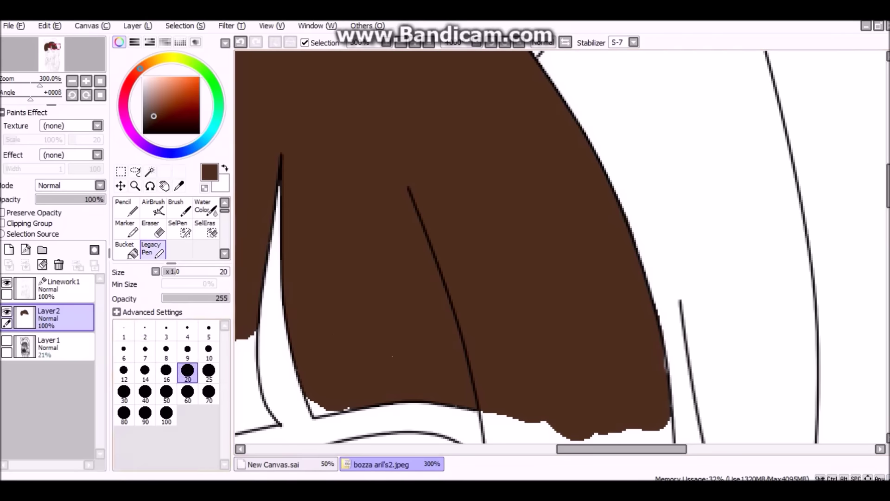
Step: Fill the fringe's tips and lower edges with dark brown right up to the lines above the eyes
{"action": "key", "text": "bracketright"}
{"action": "key", "text": "bracketright"}
{"action": "key", "text": "bracketright"}
{"action": "key", "text": "bracketright"}
{"action": "key", "text": "bracketright"}
{"action": "key", "text": "bracketright"}
{"action": "key", "text": "bracketright"}
{"action": "key", "text": "bracketright"}
{"action": "key", "text": "bracketright"}
{"action": "scroll", "coordinate": [364, 354], "scroll_direction": "left", "scroll_amount": 3}
{"action": "left_click_drag", "start_coordinate": [364, 354], "coordinate": [501, 404]}
{"action": "scroll", "coordinate": [501, 404], "scroll_direction": "down", "scroll_amount": 2}
{"action": "mouse_move", "coordinate": [368, 269]}
{"action": "left_mouse_down"}
{"action": "mouse_move", "coordinate": [402, 299]}
{"action": "mouse_move", "coordinate": [561, 253]}
{"action": "left_mouse_up"}
{"action": "scroll", "coordinate": [595, 253], "scroll_direction": "down", "scroll_amount": 5}
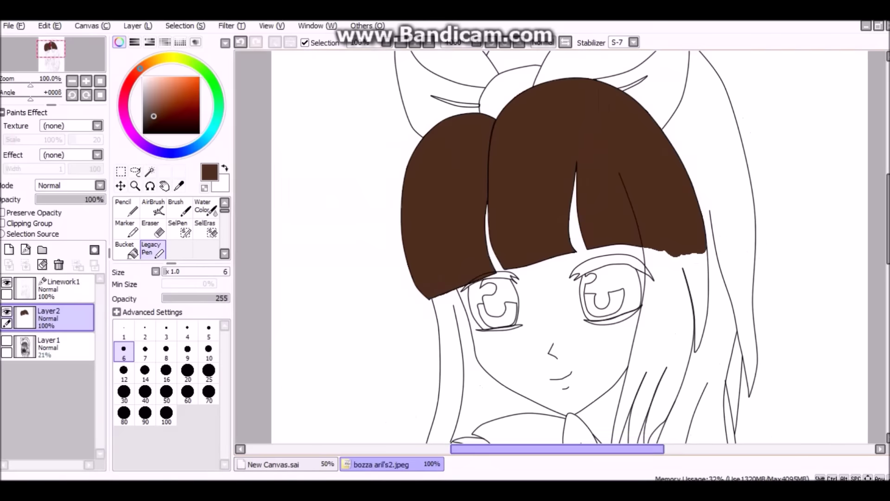
Step: Fill the long hair area beside the fringe and bow with dark brown, using brush size 60
{"action": "scroll", "coordinate": [510, 278], "scroll_direction": "up", "scroll_amount": 1}
{"action": "left_click", "coordinate": [188, 392]}
{"action": "mouse_move", "coordinate": [455, 231]}
{"action": "left_mouse_down"}
{"action": "mouse_move", "coordinate": [510, 344]}
{"action": "mouse_move", "coordinate": [533, 148]}
{"action": "left_mouse_up"}
{"action": "scroll", "coordinate": [489, 223], "scroll_direction": "up", "scroll_amount": 5}
{"action": "mouse_move", "coordinate": [490, 223]}
{"action": "left_mouse_down"}
{"action": "mouse_move", "coordinate": [483, 371]}
{"action": "mouse_move", "coordinate": [423, 159]}
{"action": "mouse_move", "coordinate": [483, 368]}
{"action": "left_mouse_up"}
{"action": "scroll", "coordinate": [483, 372], "scroll_direction": "up", "scroll_amount": 3}
Step: Fill the narrow hair corner next to the bow's pointed tip with dark brown, using a size 2 pen near the lines
{"action": "key", "text": "e"}
{"action": "key", "text": "n"}
{"action": "scroll", "coordinate": [825, 174], "scroll_direction": "up", "scroll_amount": 3}
{"action": "mouse_move", "coordinate": [325, 250]}
{"action": "left_mouse_down"}
{"action": "mouse_move", "coordinate": [329, 222]}
{"action": "mouse_move", "coordinate": [380, 228]}
{"action": "mouse_move", "coordinate": [447, 145]}
{"action": "mouse_move", "coordinate": [504, 314]}
{"action": "left_mouse_up"}
{"action": "scroll", "coordinate": [505, 313], "scroll_direction": "up", "scroll_amount": 3}
{"action": "mouse_move", "coordinate": [366, 269]}
{"action": "left_mouse_down"}
{"action": "mouse_move", "coordinate": [358, 302]}
{"action": "mouse_move", "coordinate": [442, 262]}
{"action": "left_mouse_up"}
{"action": "key", "text": "e"}
{"action": "key", "text": "n"}
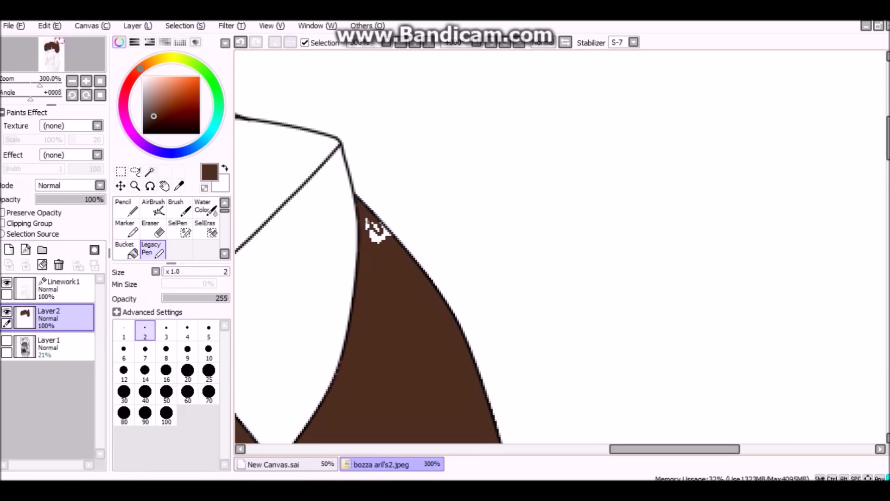
Step: Fill the hair arc above the bow with dark brown, using a size 2 pen for its narrow corner by the bow
{"action": "scroll", "coordinate": [373, 217], "scroll_direction": "left", "scroll_amount": 3}
{"action": "key", "text": "bracketright"}
{"action": "key", "text": "bracketright"}
{"action": "key", "text": "bracketright"}
{"action": "key", "text": "bracketright"}
{"action": "key", "text": "bracketright"}
{"action": "key", "text": "bracketright"}
{"action": "mouse_move", "coordinate": [308, 260]}
{"action": "left_mouse_down"}
{"action": "mouse_move", "coordinate": [398, 159]}
{"action": "mouse_move", "coordinate": [354, 218]}
{"action": "mouse_move", "coordinate": [448, 242]}
{"action": "mouse_move", "coordinate": [454, 113]}
{"action": "mouse_move", "coordinate": [580, 190]}
{"action": "mouse_move", "coordinate": [553, 160]}
{"action": "left_mouse_up"}
{"action": "scroll", "coordinate": [540, 163], "scroll_direction": "up", "scroll_amount": 1}
{"action": "key", "text": "bracketleft"}
{"action": "key", "text": "bracketleft"}
{"action": "key", "text": "bracketleft"}
{"action": "key", "text": "bracketleft"}
{"action": "key", "text": "bracketleft"}
{"action": "key", "text": "bracketleft"}
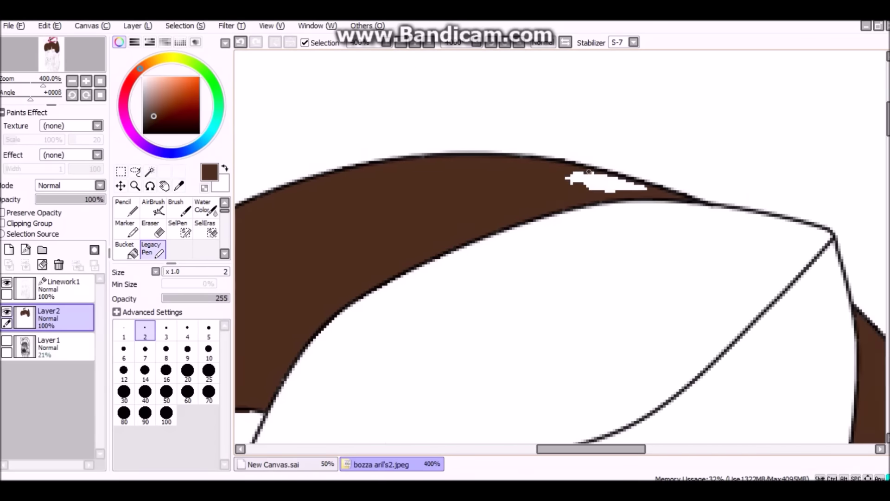
Step: Fill the remaining long hair sections down to their tips with dark brown, using a larger pen
{"action": "key", "text": "bracketright"}
{"action": "key", "text": "bracketright"}
{"action": "key", "text": "bracketright"}
{"action": "key", "text": "bracketright"}
{"action": "key", "text": "bracketright"}
{"action": "scroll", "coordinate": [553, 160], "scroll_direction": "down", "scroll_amount": 2}
{"action": "scroll", "coordinate": [716, 149], "scroll_direction": "down", "scroll_amount": 5}
{"action": "scroll", "coordinate": [661, 183], "scroll_direction": "up", "scroll_amount": 2}
{"action": "scroll", "coordinate": [610, 83], "scroll_direction": "down", "scroll_amount": 3}
{"action": "mouse_move", "coordinate": [610, 83]}
{"action": "left_mouse_down"}
{"action": "mouse_move", "coordinate": [638, 179]}
{"action": "mouse_move", "coordinate": [531, 111]}
{"action": "mouse_move", "coordinate": [598, 167]}
{"action": "mouse_move", "coordinate": [554, 312]}
{"action": "mouse_move", "coordinate": [556, 403]}
{"action": "left_mouse_up"}
Step: On a new layer beneath the hair colour, fill the bow's knot and the front faces of both loops with dark grey
{"action": "key", "text": "bracketleft"}
{"action": "left_click_drag", "start_coordinate": [626, 428], "coordinate": [603, 236]}
{"action": "key", "text": "e"}
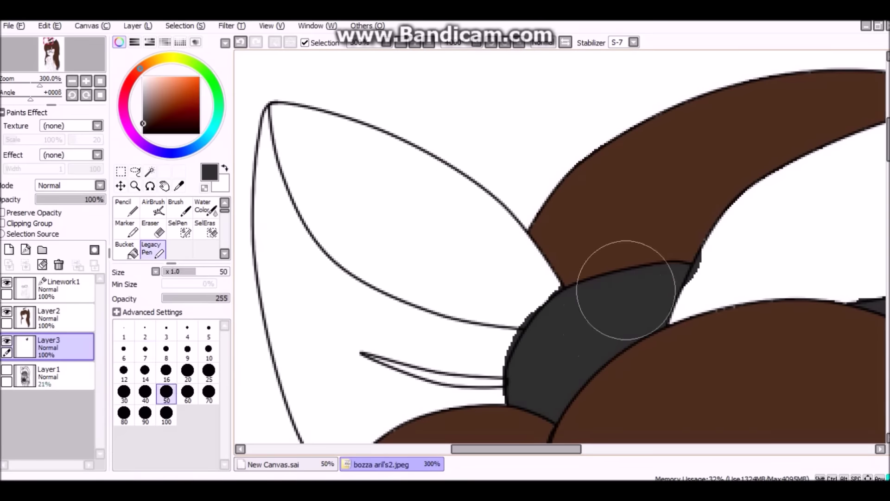
{"action": "left_click_drag", "start_coordinate": [260, 166], "coordinate": [284, 230]}
{"action": "scroll", "coordinate": [285, 230], "scroll_direction": "up", "scroll_amount": 2}
{"action": "left_click_drag", "start_coordinate": [325, 389], "coordinate": [276, 225]}
{"action": "left_click_drag", "start_coordinate": [304, 271], "coordinate": [286, 339]}
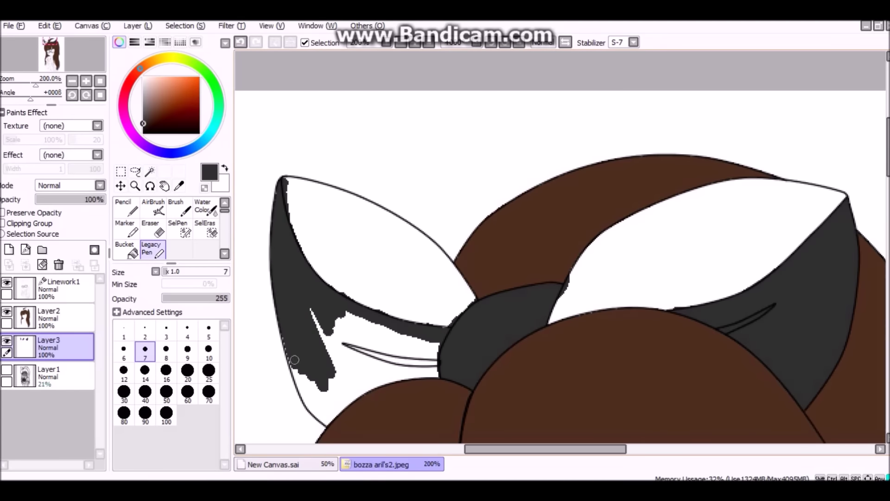
{"action": "left_click_drag", "start_coordinate": [347, 385], "coordinate": [431, 334]}
Step: Fill the inner faces of both bow loops with near-black using a size 16 pen, erasing overflow at size 2.6
{"action": "left_click", "coordinate": [143, 129]}
{"action": "scroll", "coordinate": [467, 273], "scroll_direction": "up", "scroll_amount": 1}
{"action": "mouse_move", "coordinate": [466, 272]}
{"action": "left_mouse_down"}
{"action": "mouse_move", "coordinate": [371, 218]}
{"action": "mouse_move", "coordinate": [384, 310]}
{"action": "mouse_move", "coordinate": [416, 324]}
{"action": "mouse_move", "coordinate": [354, 259]}
{"action": "mouse_move", "coordinate": [476, 348]}
{"action": "mouse_move", "coordinate": [482, 317]}
{"action": "mouse_move", "coordinate": [551, 343]}
{"action": "mouse_move", "coordinate": [537, 259]}
{"action": "mouse_move", "coordinate": [457, 197]}
{"action": "left_mouse_up"}
{"action": "key", "text": "ctrl+z"}
{"action": "left_click", "coordinate": [143, 130]}
{"action": "left_click", "coordinate": [166, 370]}
{"action": "mouse_move", "coordinate": [357, 298]}
{"action": "left_mouse_down"}
{"action": "mouse_move", "coordinate": [467, 334]}
{"action": "mouse_move", "coordinate": [598, 307]}
{"action": "mouse_move", "coordinate": [598, 176]}
{"action": "mouse_move", "coordinate": [673, 260]}
{"action": "mouse_move", "coordinate": [645, 159]}
{"action": "mouse_move", "coordinate": [742, 174]}
{"action": "left_mouse_up"}
{"action": "key", "text": "e"}
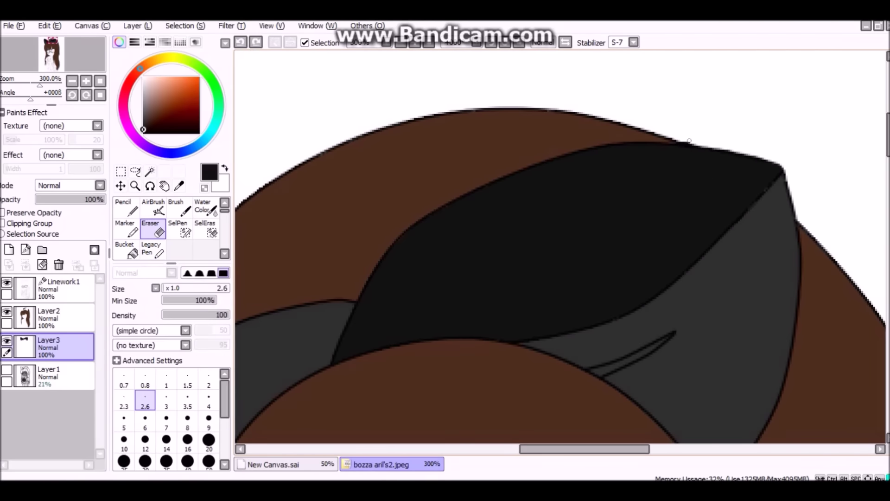
Step: Touch up the brown hair edge by the bow, and fill the bow's narrow crease with near-black using a size 1 pen
{"action": "scroll", "coordinate": [598, 234], "scroll_direction": "left", "scroll_amount": 5}
{"action": "left_click", "coordinate": [48, 346]}
{"action": "left_click", "coordinate": [151, 248]}
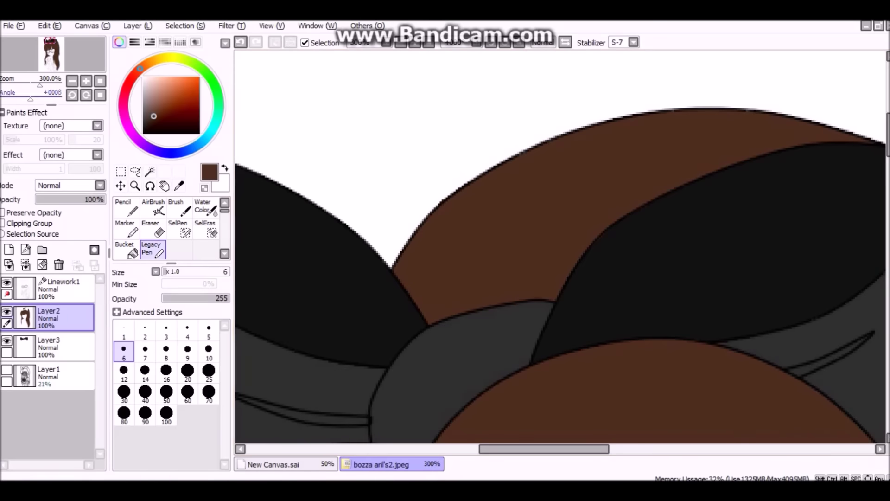
{"action": "left_click", "coordinate": [525, 297], "text": "alt"}
{"action": "scroll", "coordinate": [556, 246], "scroll_direction": "left", "scroll_amount": 5}
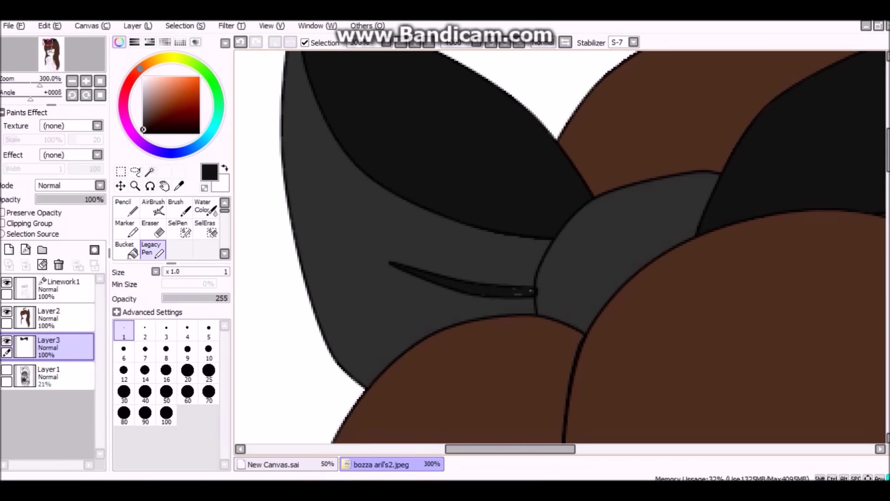
Step: Fill the left eye's upper and lower lashes behind the glasses with black, using a size 1 pen
{"action": "scroll", "coordinate": [418, 272], "scroll_direction": "down", "scroll_amount": 3}
{"action": "scroll", "coordinate": [556, 250], "scroll_direction": "up", "scroll_amount": 5}
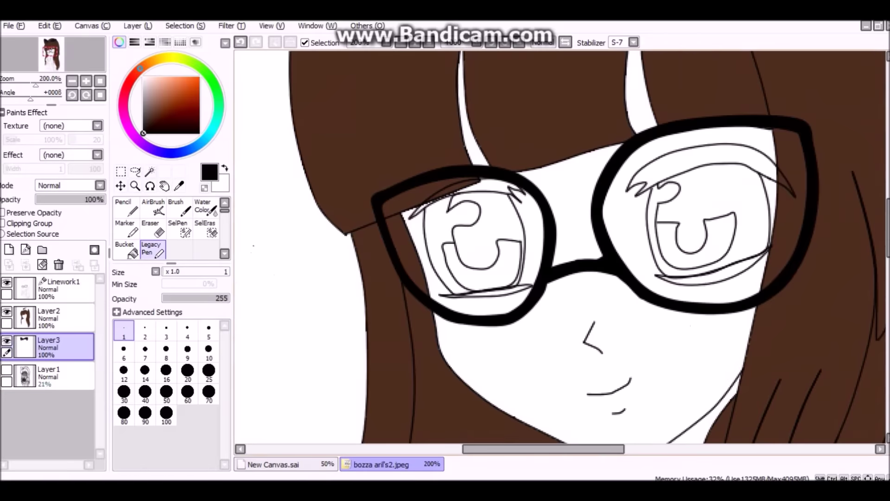
{"action": "scroll", "coordinate": [562, 250], "scroll_direction": "down", "scroll_amount": 3}
{"action": "scroll", "coordinate": [457, 176], "scroll_direction": "up", "scroll_amount": 2}
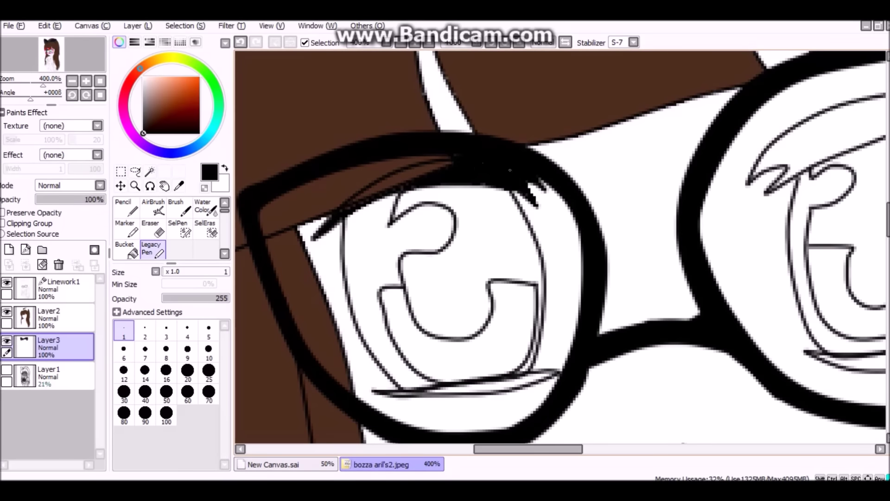
{"action": "scroll", "coordinate": [561, 251], "scroll_direction": "down", "scroll_amount": 2}
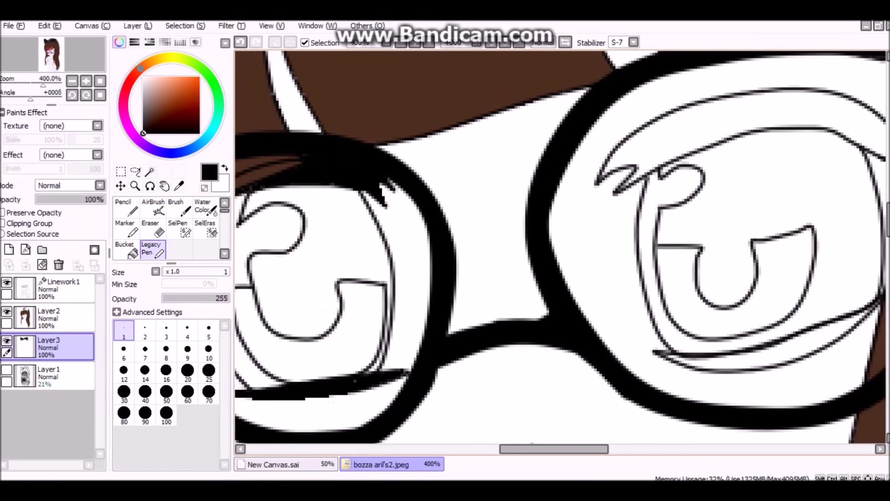
Step: Fill the right eye's upper and lower lashes with black, using pen sizes 1 and 2
{"action": "scroll", "coordinate": [695, 260], "scroll_direction": "up", "scroll_amount": 2}
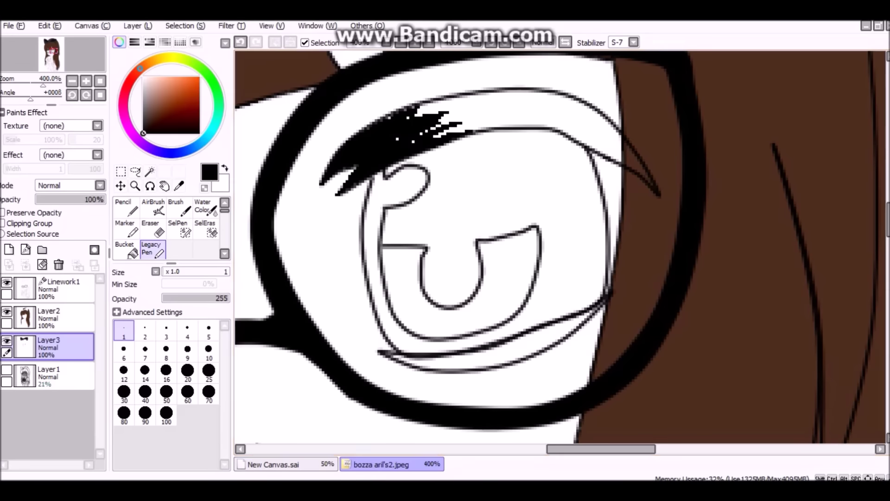
{"action": "scroll", "coordinate": [832, 234], "scroll_direction": "up", "scroll_amount": 2}
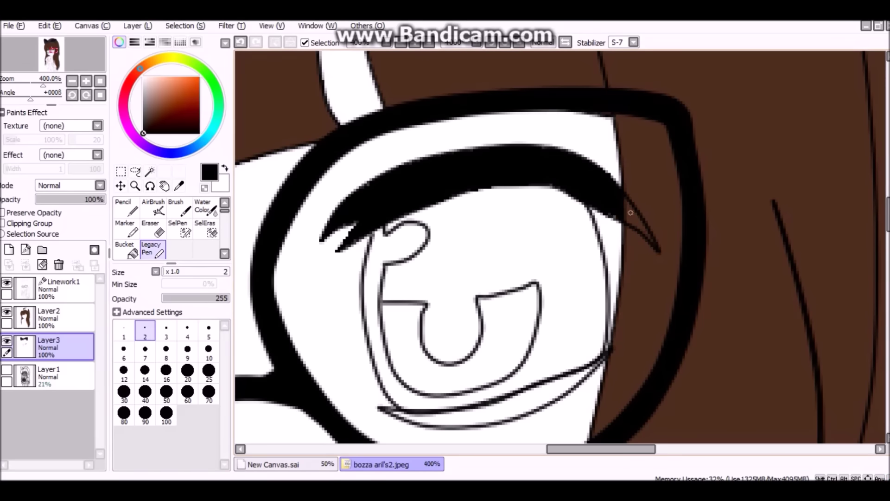
{"action": "scroll", "coordinate": [434, 254], "scroll_direction": "down", "scroll_amount": 6}
{"action": "mouse_move", "coordinate": [491, 262]}
{"action": "left_mouse_down"}
{"action": "mouse_move", "coordinate": [607, 197]}
{"action": "mouse_move", "coordinate": [417, 258]}
{"action": "left_mouse_up"}
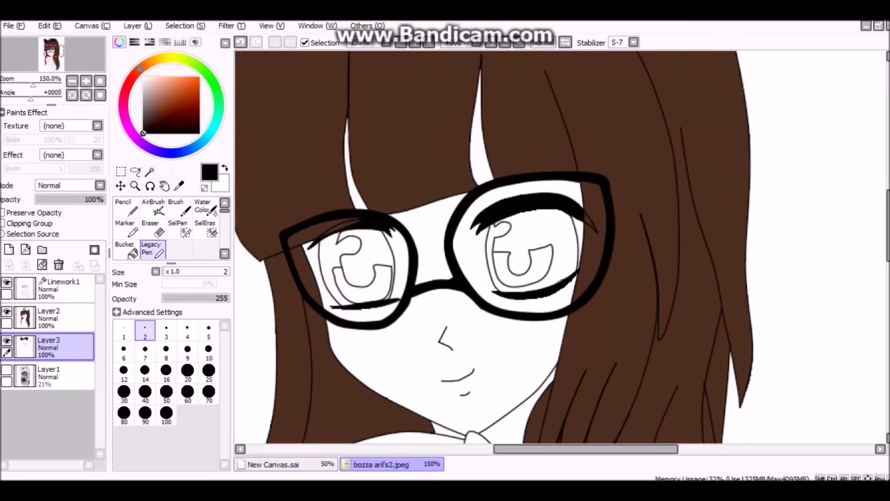
Step: Clean up the edge of the left eye's lower lash on the bow colour layer with a size 2.6 eraser
{"action": "left_click", "coordinate": [60, 288]}
{"action": "left_click", "coordinate": [126, 229]}
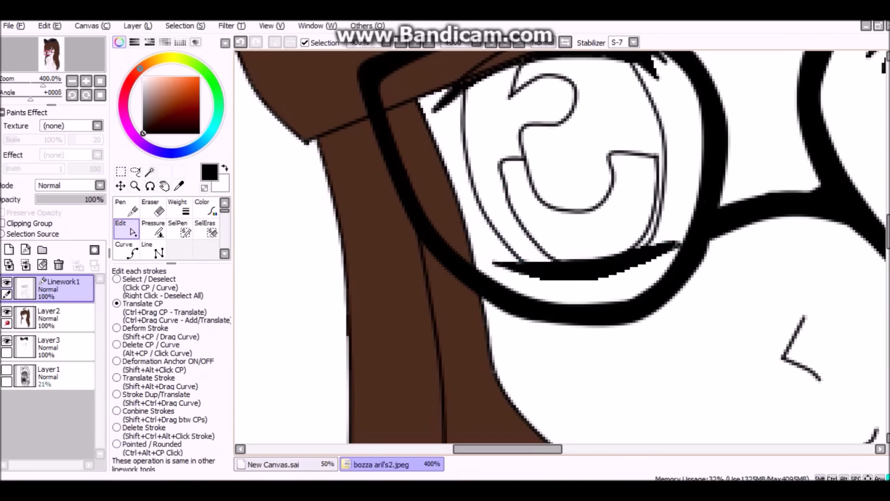
{"action": "left_click", "coordinate": [61, 346]}
{"action": "left_click", "coordinate": [153, 229]}
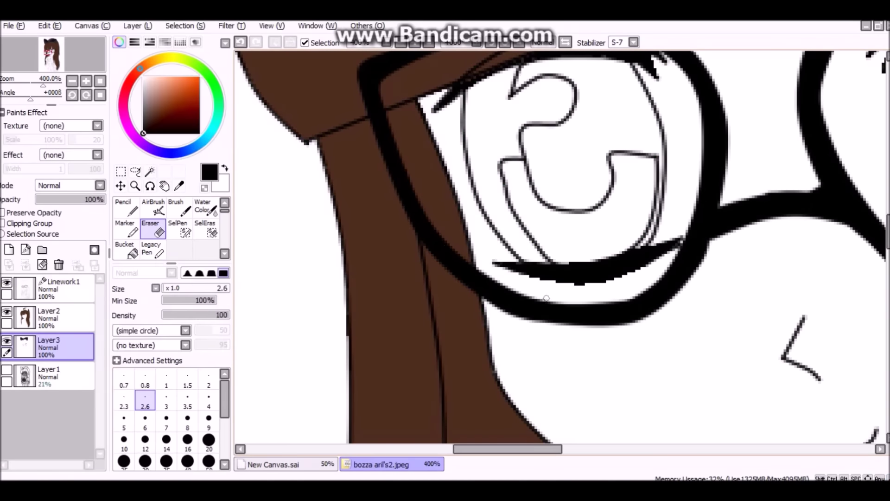
{"action": "left_click", "coordinate": [60, 317]}
{"action": "left_click", "coordinate": [61, 287]}
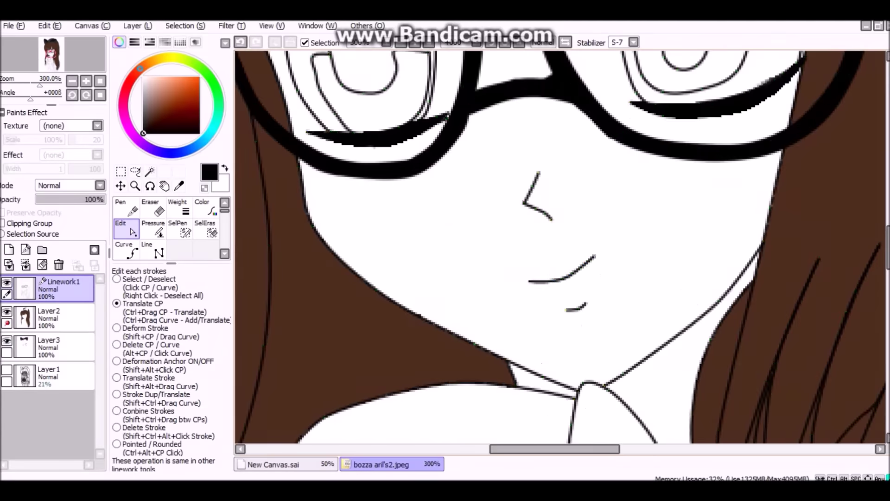
Step: Add a new layer just above the sketch layer and choose a pale beige skin colour
{"action": "left_click", "coordinate": [60, 376]}
{"action": "left_click", "coordinate": [8, 249]}
{"action": "left_click", "coordinate": [149, 78]}
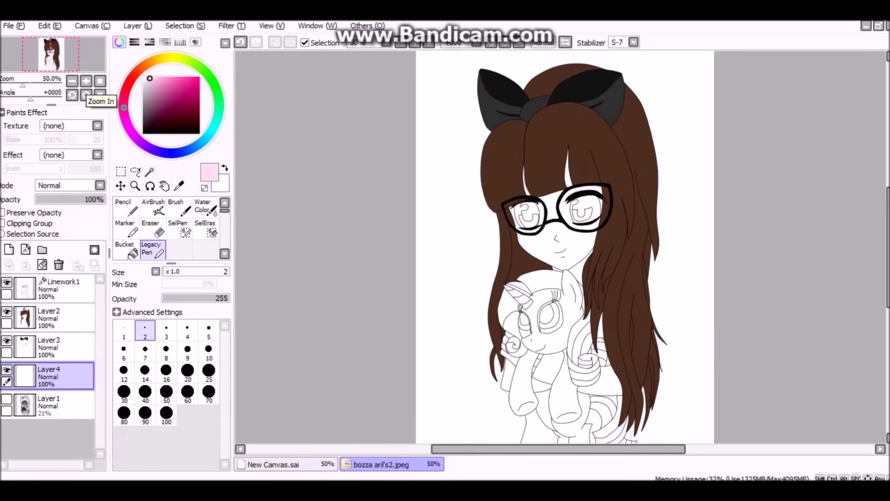
{"action": "scroll", "coordinate": [588, 256], "scroll_direction": "up", "scroll_amount": 4}
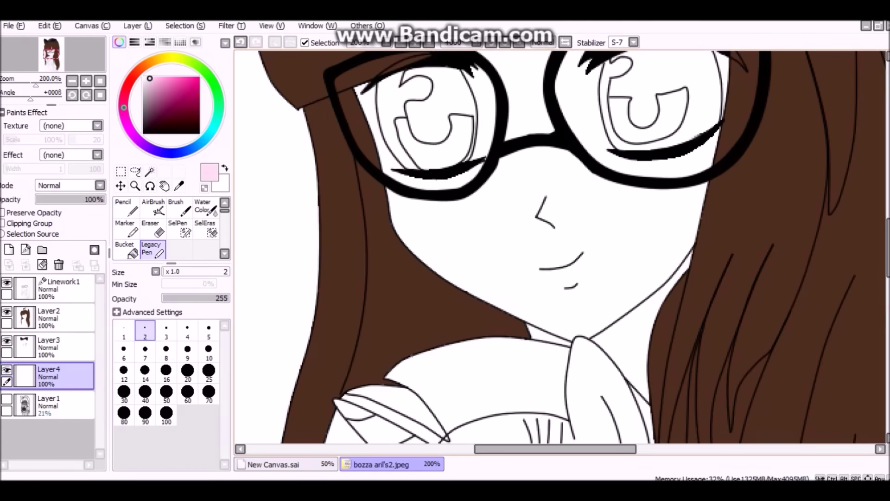
{"action": "left_click", "coordinate": [86, 81]}
{"action": "left_click", "coordinate": [160, 58]}
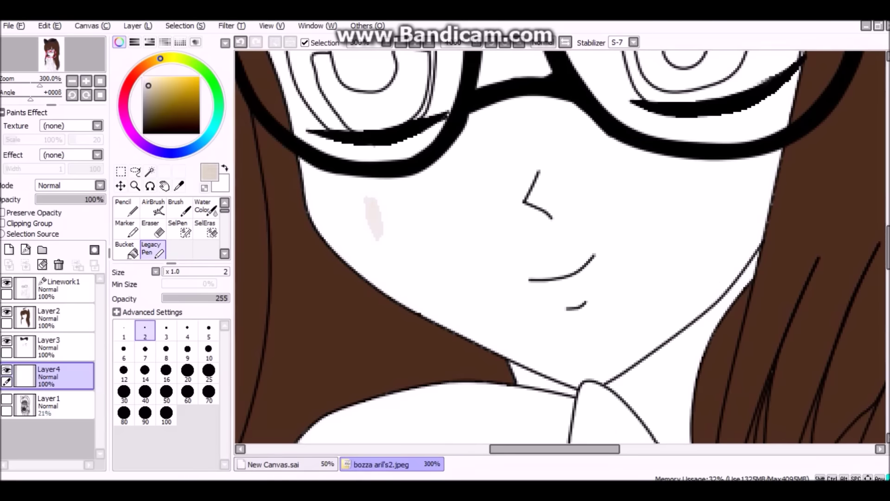
{"action": "left_click", "coordinate": [149, 82]}
Step: Fill the face, including the skin behind the glasses around both eyes, with pale beige using a size 16 pen
{"action": "left_click", "coordinate": [166, 370]}
{"action": "left_click_drag", "start_coordinate": [320, 162], "coordinate": [394, 264]}
{"action": "left_click_drag", "start_coordinate": [371, 185], "coordinate": [557, 385]}
{"action": "scroll", "coordinate": [556, 232], "scroll_direction": "up", "scroll_amount": 3}
{"action": "left_click_drag", "start_coordinate": [260, 107], "coordinate": [301, 204]}
{"action": "mouse_move", "coordinate": [431, 204]}
{"action": "left_mouse_down"}
{"action": "mouse_move", "coordinate": [449, 184]}
{"action": "mouse_move", "coordinate": [649, 325]}
{"action": "left_mouse_up"}
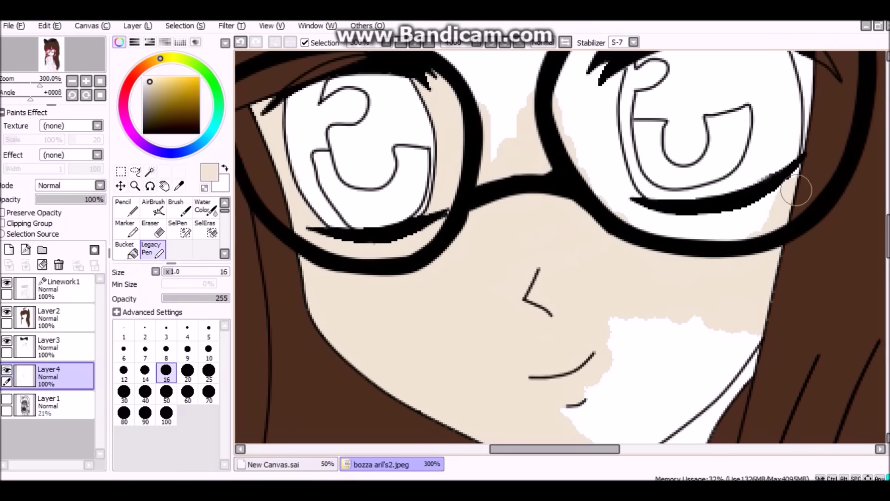
{"action": "left_click_drag", "start_coordinate": [580, 93], "coordinate": [603, 176]}
Step: Fill the skin gaps in the fringe and the fingers holding the pony with pale beige, using smaller pens near the lines
{"action": "scroll", "coordinate": [640, 183], "scroll_direction": "down", "scroll_amount": 5}
{"action": "scroll", "coordinate": [640, 183], "scroll_direction": "up", "scroll_amount": 5}
{"action": "scroll", "coordinate": [338, 79], "scroll_direction": "up", "scroll_amount": 5}
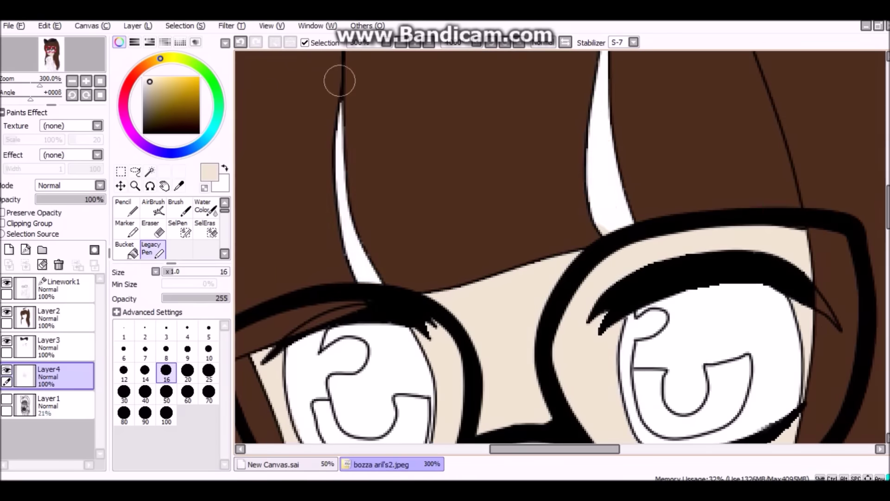
{"action": "scroll", "coordinate": [338, 79], "scroll_direction": "down", "scroll_amount": 10}
{"action": "left_click", "coordinate": [145, 348]}
{"action": "left_click_drag", "start_coordinate": [482, 120], "coordinate": [503, 258]}
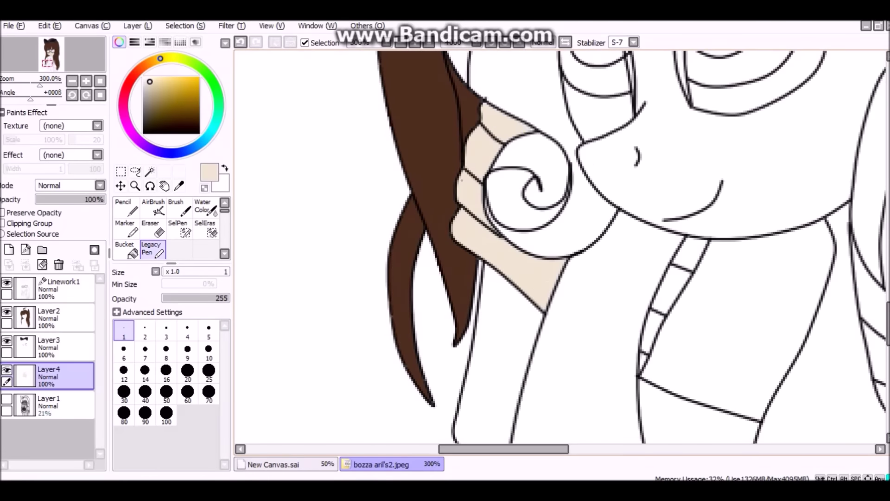
Step: Open Rarity.png as a colour reference and return to the drawing with its mane purple on a new layer
{"action": "scroll", "coordinate": [556, 251], "scroll_direction": "down", "scroll_amount": 5}
{"action": "key", "text": "ctrl+o"}
{"action": "scroll", "coordinate": [297, 171], "scroll_direction": "down", "scroll_amount": 5}
{"action": "key", "text": "Return"}
{"action": "left_click", "coordinate": [381, 464]}
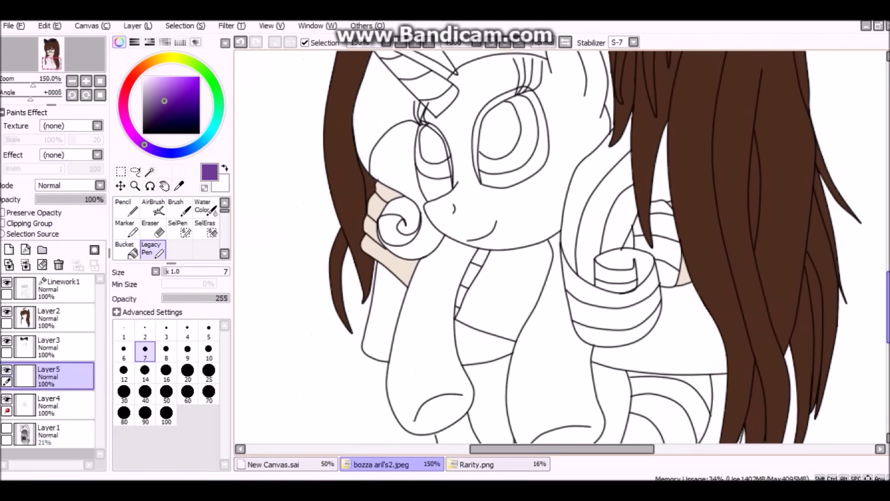
Step: Fill the pony's front mane with purple, using a size 7 pen and a size 2 pen near the lines
{"action": "scroll", "coordinate": [463, 232], "scroll_direction": "up", "scroll_amount": 5}
{"action": "left_click_drag", "start_coordinate": [362, 195], "coordinate": [367, 264]}
{"action": "scroll", "coordinate": [361, 209], "scroll_direction": "up", "scroll_amount": 2}
{"action": "left_click_drag", "start_coordinate": [315, 130], "coordinate": [316, 190]}
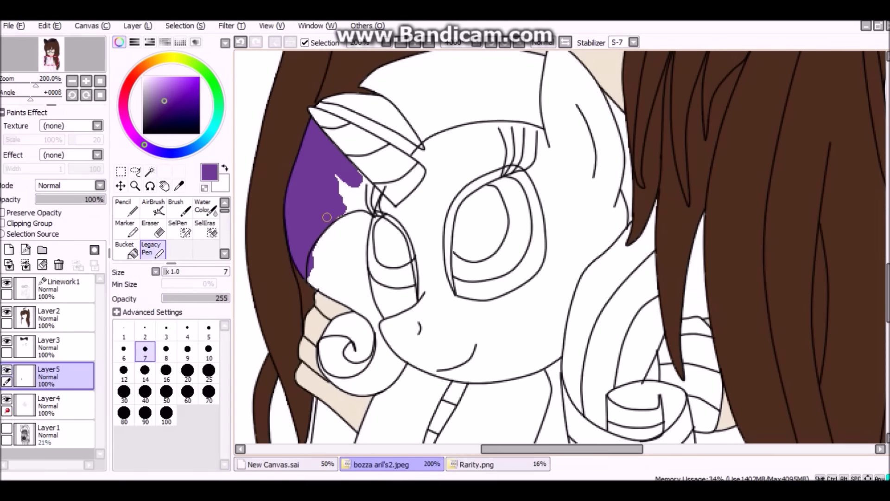
{"action": "left_click", "coordinate": [145, 329]}
{"action": "scroll", "coordinate": [353, 250], "scroll_direction": "up", "scroll_amount": 2}
{"action": "left_click_drag", "start_coordinate": [353, 249], "coordinate": [376, 253]}
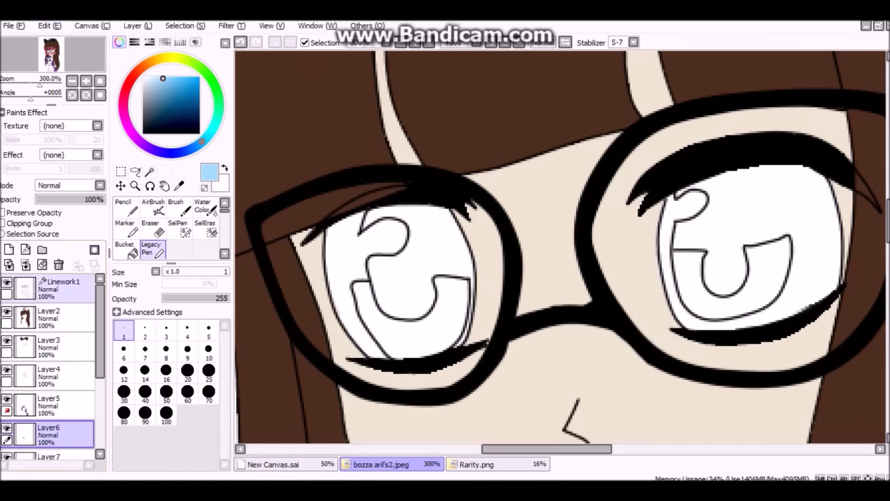
Step: Fill the girl's left pupil and upper iris with black using a size 7 pen, leaving the highlight white
{"action": "left_click_drag", "start_coordinate": [394, 204], "coordinate": [464, 260]}
{"action": "left_click_drag", "start_coordinate": [431, 214], "coordinate": [469, 343]}
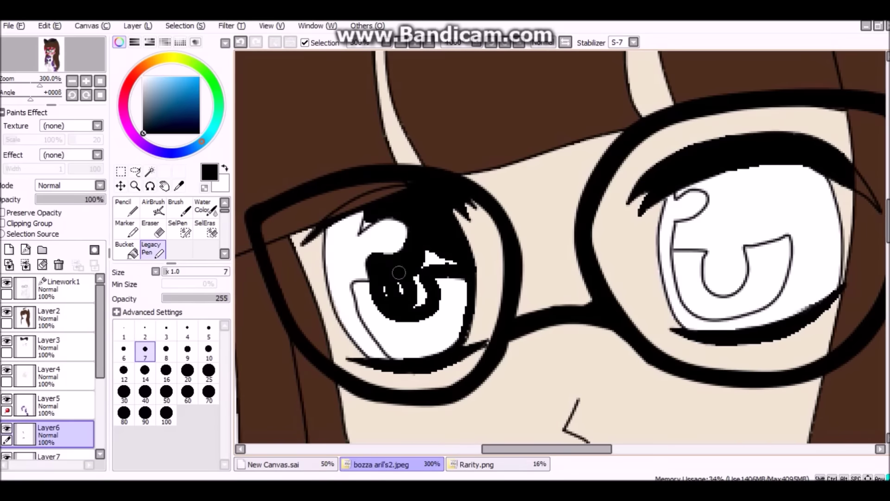
{"action": "left_click_drag", "start_coordinate": [385, 250], "coordinate": [454, 306]}
Step: Fill the girl's right pupil and upper iris with black, tidying the edges with the eraser
{"action": "scroll", "coordinate": [557, 250], "scroll_direction": "right", "scroll_amount": 3}
{"action": "scroll", "coordinate": [560, 266], "scroll_direction": "right", "scroll_amount": 2}
{"action": "key", "text": "e"}
{"action": "key", "text": "n"}
{"action": "left_click_drag", "start_coordinate": [585, 237], "coordinate": [599, 187]}
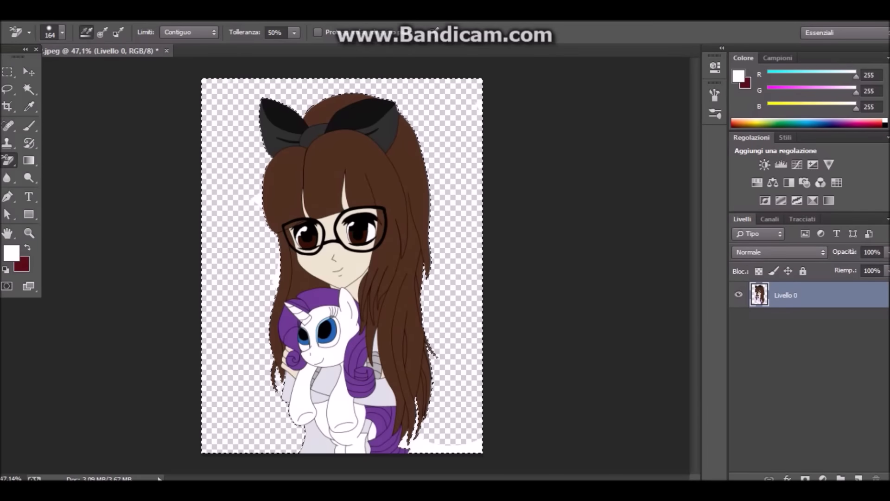
Step: Switch to Photoshop and texture the selected fringe with fine dark brown strands, using a size 2 brush at 20% opacity
{"action": "key", "text": "ctrl+plus"}
{"action": "left_click", "coordinate": [62, 32]}
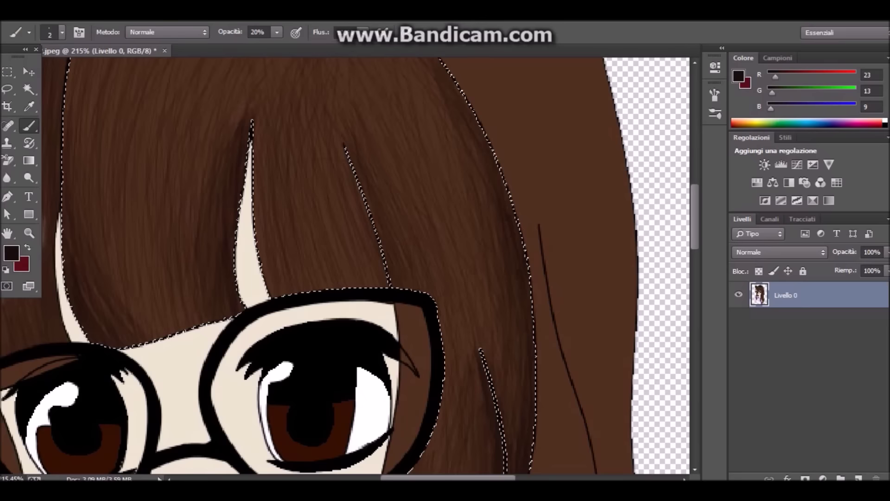
{"action": "scroll", "coordinate": [344, 265], "scroll_direction": "up", "scroll_amount": 3}
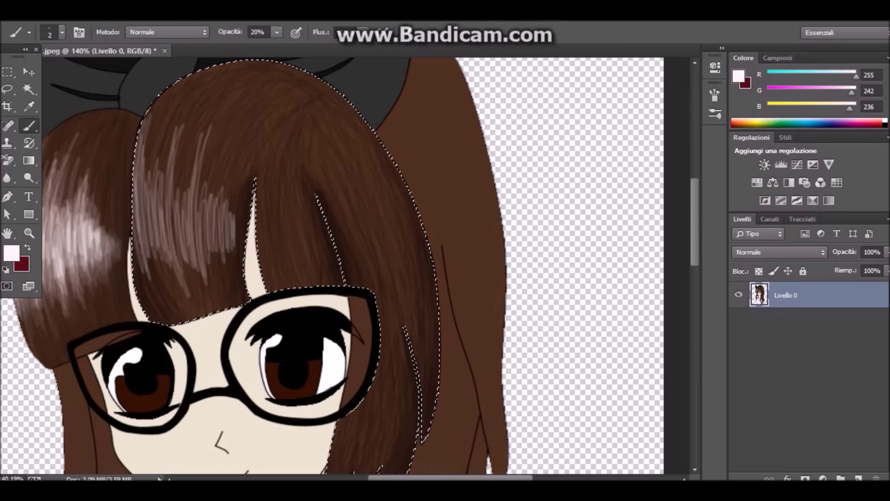
Step: Paint fine pinkish-white highlight strands (RGB 255, 242, 236) down the fringe's middle sections at 20% opacity
{"action": "left_click_drag", "start_coordinate": [186, 144], "coordinate": [162, 285]}
{"action": "left_click_drag", "start_coordinate": [167, 130], "coordinate": [149, 278]}
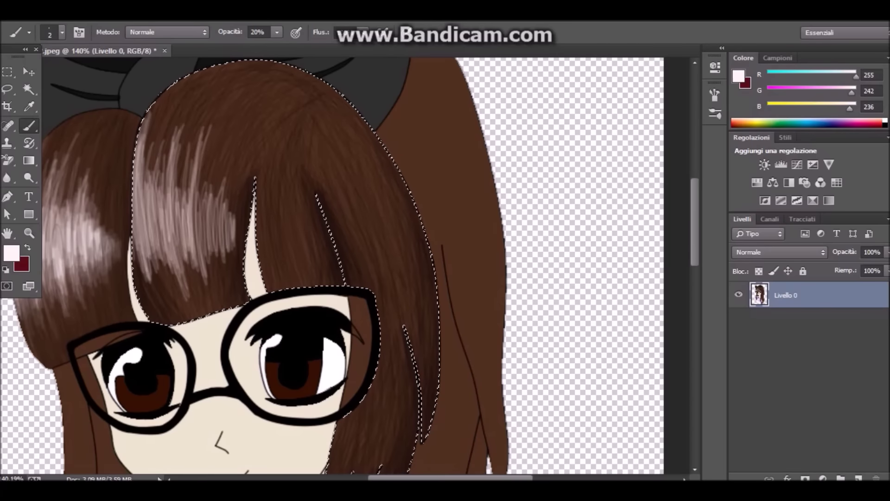
{"action": "left_click_drag", "start_coordinate": [204, 125], "coordinate": [194, 264]}
{"action": "left_click_drag", "start_coordinate": [158, 163], "coordinate": [153, 278]}
{"action": "mouse_move", "coordinate": [320, 195]}
{"action": "left_mouse_down"}
{"action": "mouse_move", "coordinate": [297, 278]}
{"action": "mouse_move", "coordinate": [292, 266]}
{"action": "left_mouse_up"}
{"action": "left_click_drag", "start_coordinate": [144, 158], "coordinate": [136, 250]}
{"action": "left_click_drag", "start_coordinate": [213, 151], "coordinate": [204, 222]}
{"action": "left_click_drag", "start_coordinate": [172, 157], "coordinate": [153, 266]}
Step: Brighten the highlight on the fringe's wide middle section with pure white strands
{"action": "left_click", "coordinate": [447, 201], "text": "alt"}
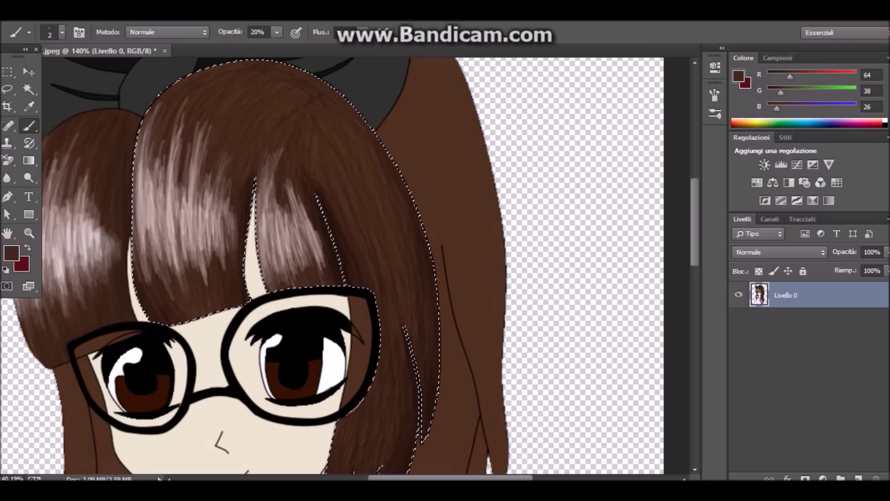
{"action": "left_click", "coordinate": [510, 200], "text": "alt"}
{"action": "left_click_drag", "start_coordinate": [153, 181], "coordinate": [141, 276]}
{"action": "left_click_drag", "start_coordinate": [214, 133], "coordinate": [193, 255]}
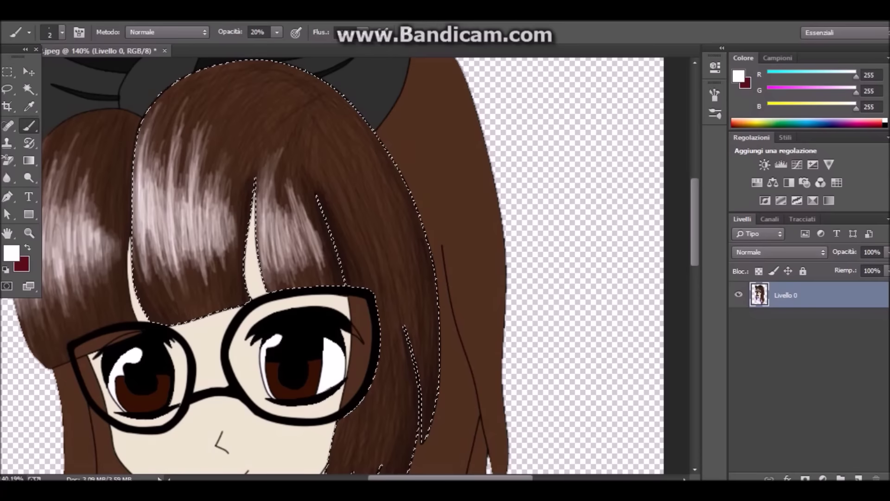
Step: Blend the lower edges of the fringe highlights with brown strands sampled from the hair (RGB 67, 40, 27)
{"action": "left_click", "coordinate": [445, 204], "text": "alt"}
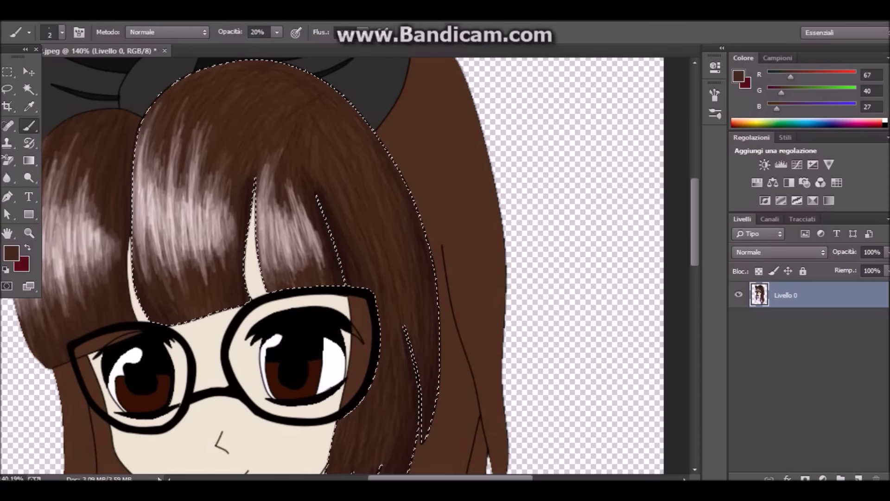
{"action": "key", "text": "2"}
{"action": "key", "text": "9"}
{"action": "left_click_drag", "start_coordinate": [185, 246], "coordinate": [149, 324]}
{"action": "left_click_drag", "start_coordinate": [278, 204], "coordinate": [297, 292]}
{"action": "left_click_drag", "start_coordinate": [260, 227], "coordinate": [267, 276]}
{"action": "left_click_drag", "start_coordinate": [176, 250], "coordinate": [153, 320]}
{"action": "left_click_drag", "start_coordinate": [253, 181], "coordinate": [253, 224]}
{"action": "left_click_drag", "start_coordinate": [213, 213], "coordinate": [195, 269]}
Step: Choose a new brush colour and texture the long side locks beside the face with fine strands
{"action": "scroll", "coordinate": [352, 264], "scroll_direction": "down", "scroll_amount": 2}
{"action": "left_click", "coordinate": [11, 254]}
{"action": "key", "text": "Return"}
{"action": "scroll", "coordinate": [352, 264], "scroll_direction": "down", "scroll_amount": 2}
{"action": "key", "text": "1"}
{"action": "key", "text": "1"}
{"action": "left_click_drag", "start_coordinate": [326, 301], "coordinate": [309, 445]}
Step: Texture the long back hair beside the face with fine dark brown strands (RGB 34, 19, 13) at 25% opacity
{"action": "left_click", "coordinate": [362, 324], "text": "alt"}
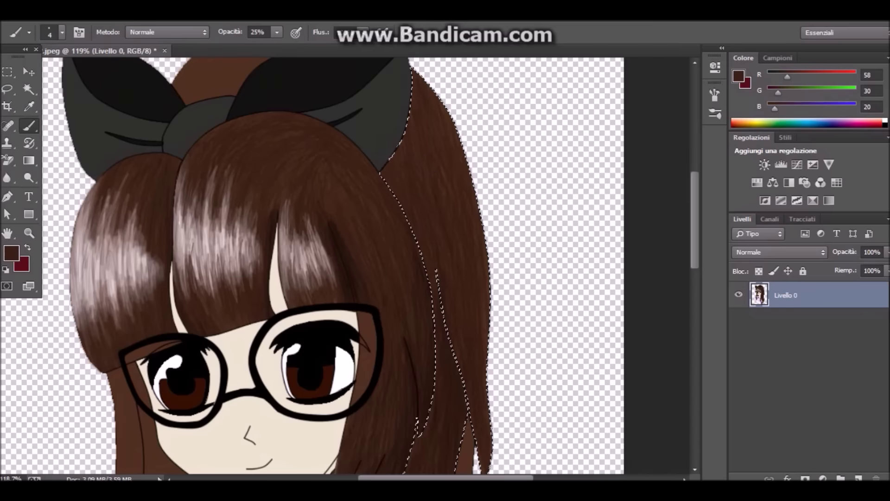
{"action": "scroll", "coordinate": [353, 264], "scroll_direction": "down", "scroll_amount": 8}
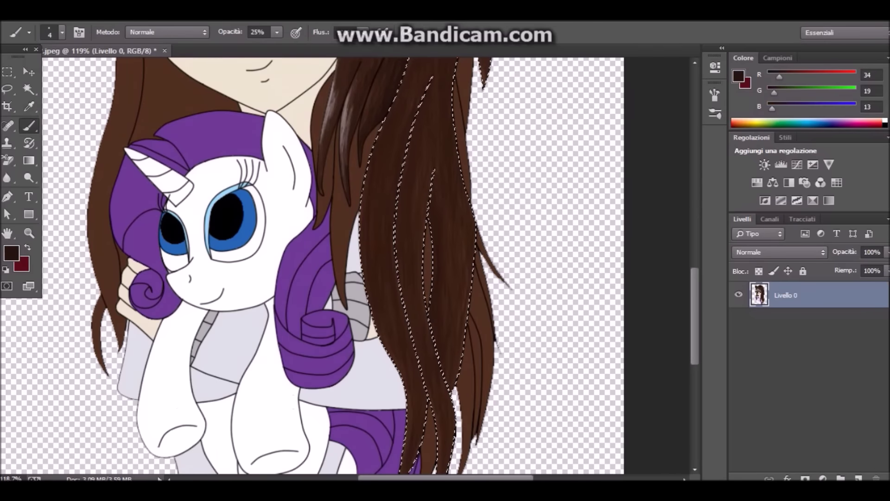
{"action": "scroll", "coordinate": [334, 264], "scroll_direction": "up", "scroll_amount": 5}
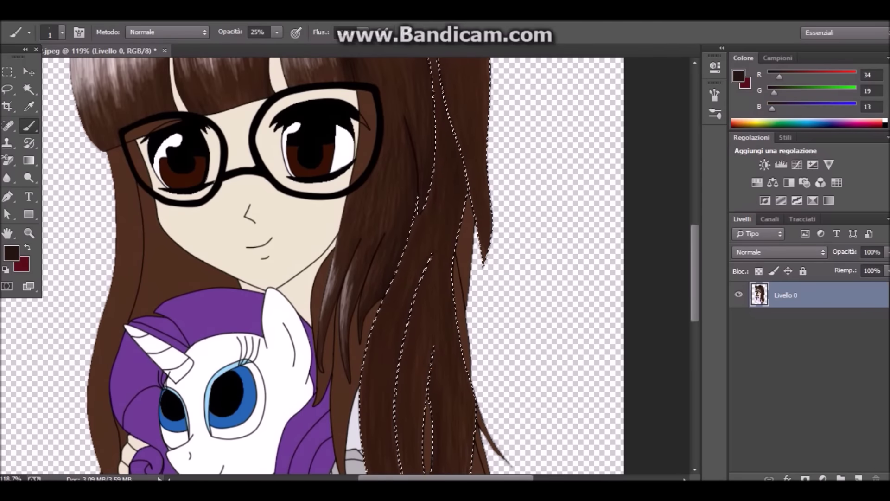
{"action": "scroll", "coordinate": [334, 265], "scroll_direction": "down", "scroll_amount": 4}
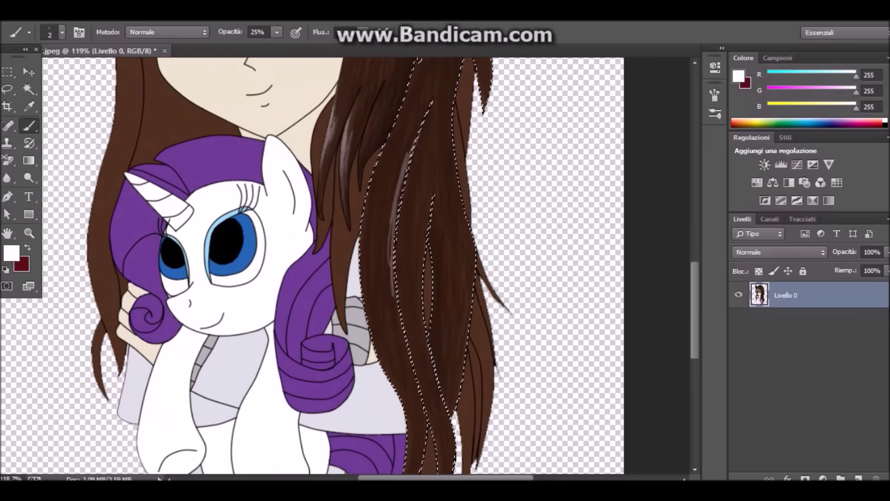
Step: Paint fine white highlight strands down the long wavy side lock and blend their edges with brown sampled from the hair
{"action": "left_click", "coordinate": [11, 253]}
{"action": "left_click", "coordinate": [580, 113]}
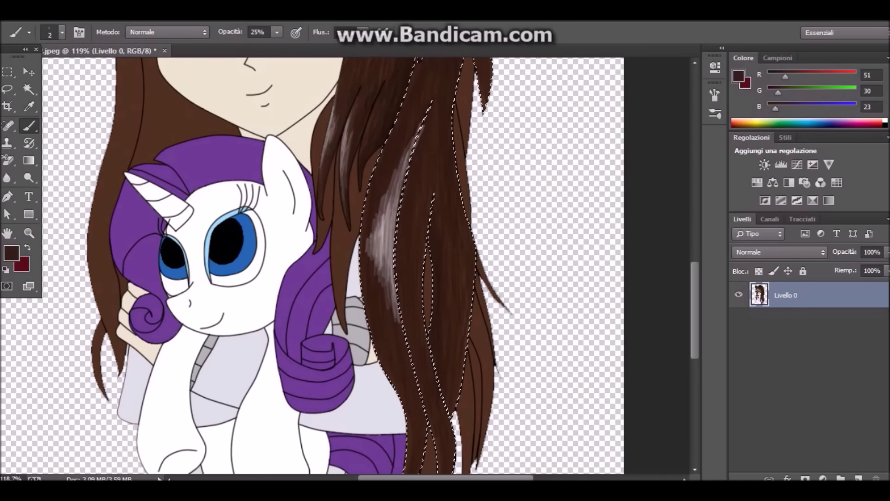
{"action": "left_click", "coordinate": [62, 32]}
{"action": "left_click", "coordinate": [382, 232], "text": "alt"}
{"action": "left_click_drag", "start_coordinate": [420, 218], "coordinate": [408, 306]}
{"action": "left_click", "coordinate": [441, 301], "text": "alt"}
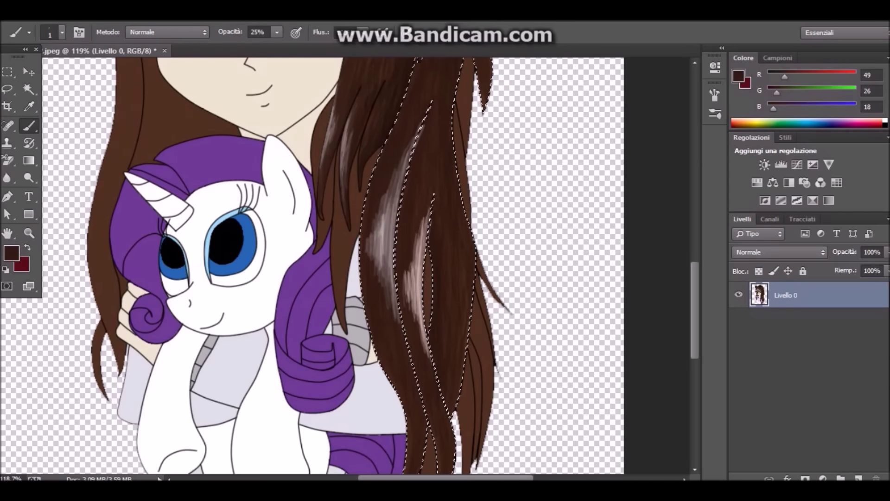
Step: Tone down the long lock's highlights and deepen its shadows with 1 px very dark brown strands (RGB 17, 10, 7)
{"action": "key", "text": "ctrl+minus"}
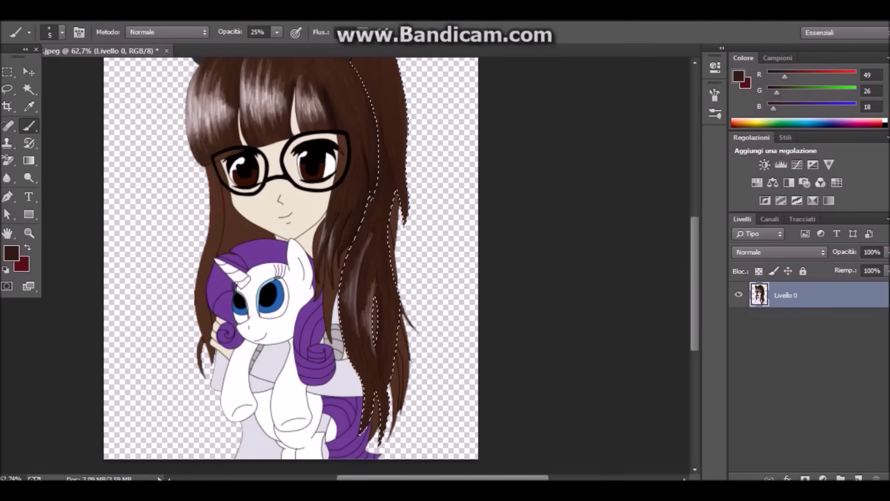
{"action": "key", "text": "Return"}
{"action": "key", "text": "bracketleft"}
{"action": "key", "text": "bracketleft"}
{"action": "key", "text": "bracketleft"}
{"action": "key", "text": "bracketleft"}
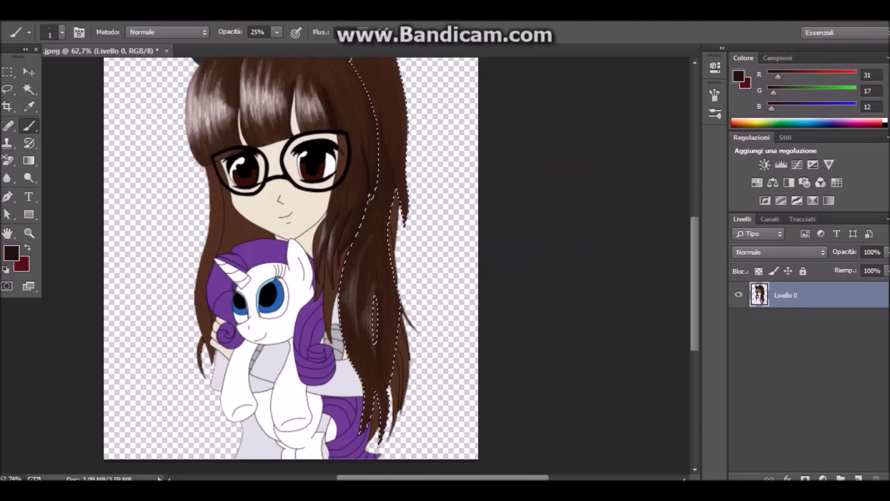
{"action": "key", "text": "ctrl+plus"}
{"action": "key", "text": "Return"}
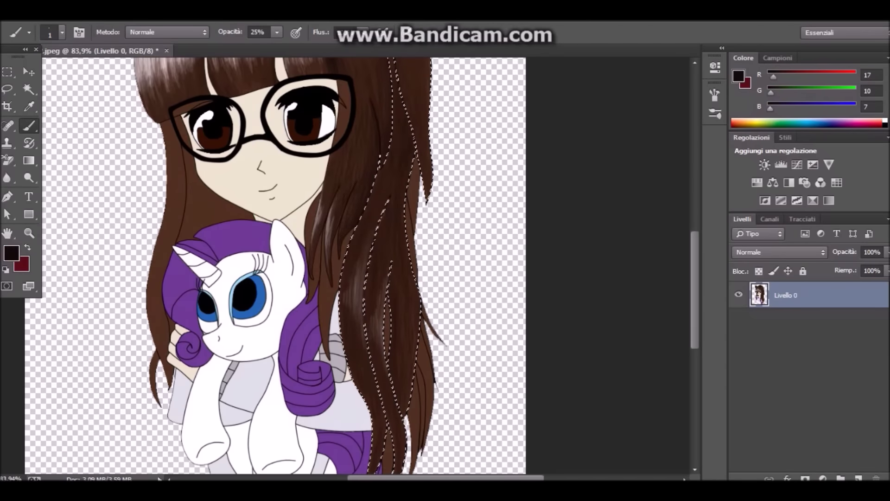
Step: Texture the outer back hair and the crown behind the bow with 2 px brown strands (RGB 58, 35, 27)
{"action": "scroll", "coordinate": [276, 264], "scroll_direction": "up", "scroll_amount": 3}
{"action": "key", "text": "Return"}
{"action": "key", "text": "bracketright"}
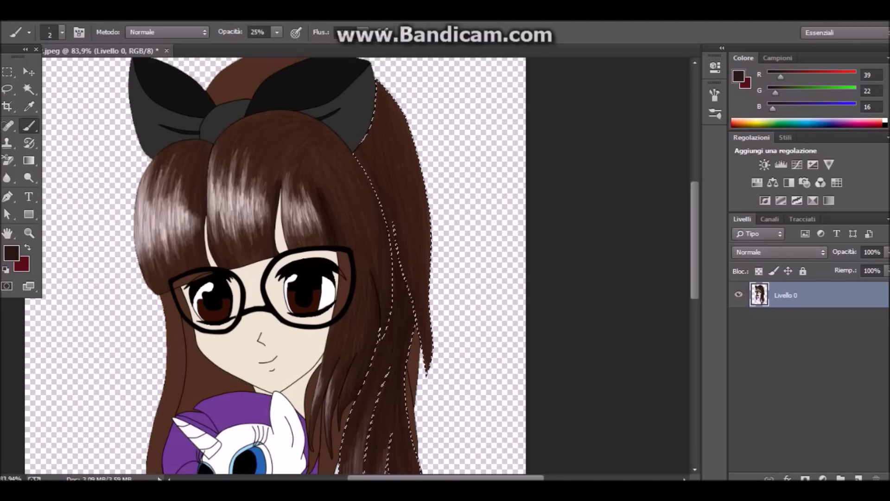
{"action": "scroll", "coordinate": [276, 264], "scroll_direction": "down", "scroll_amount": 5}
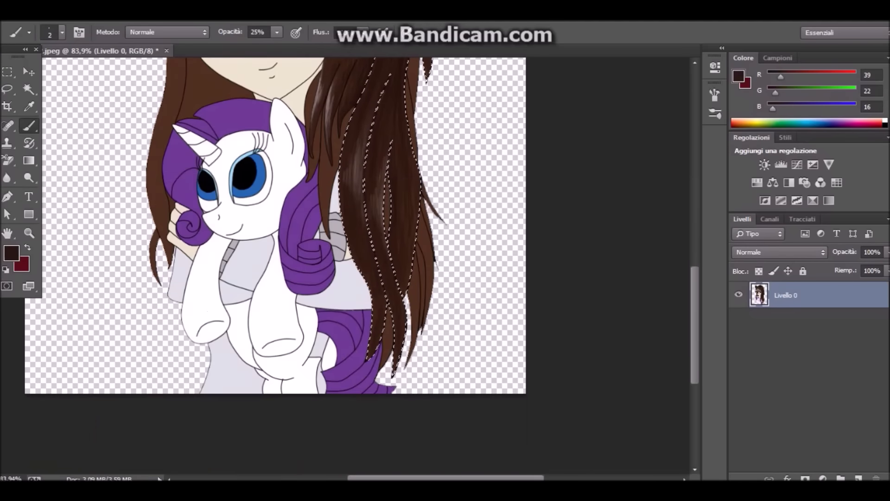
{"action": "scroll", "coordinate": [276, 264], "scroll_direction": "up", "scroll_amount": 5}
{"action": "key", "text": "Return"}
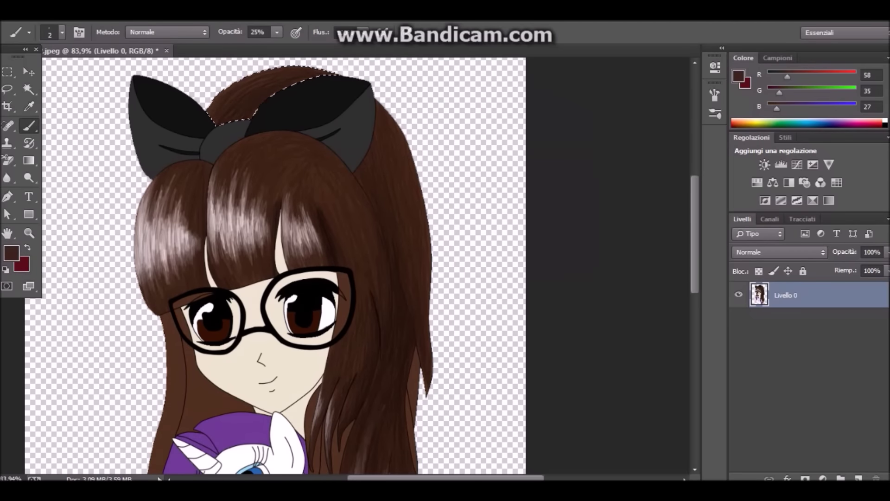
Step: Texture the remaining small back sections of the long side hair with fine near-black brown strands (RGB 16, 9, 7)
{"action": "key", "text": "ctrl+plus"}
{"action": "key", "text": "ctrl+plus"}
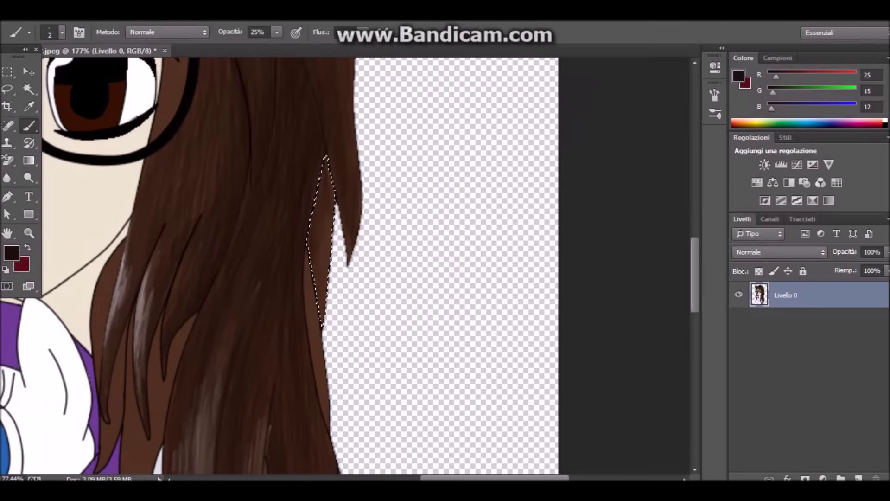
{"action": "scroll", "coordinate": [302, 264], "scroll_direction": "down", "scroll_amount": 3}
{"action": "left_click", "coordinate": [102, 131], "text": "alt"}
{"action": "key", "text": "bracketleft"}
{"action": "scroll", "coordinate": [301, 264], "scroll_direction": "down", "scroll_amount": 4}
{"action": "left_click", "coordinate": [11, 253]}
{"action": "left_click", "coordinate": [576, 113]}
{"action": "scroll", "coordinate": [302, 265], "scroll_direction": "down", "scroll_amount": 3}
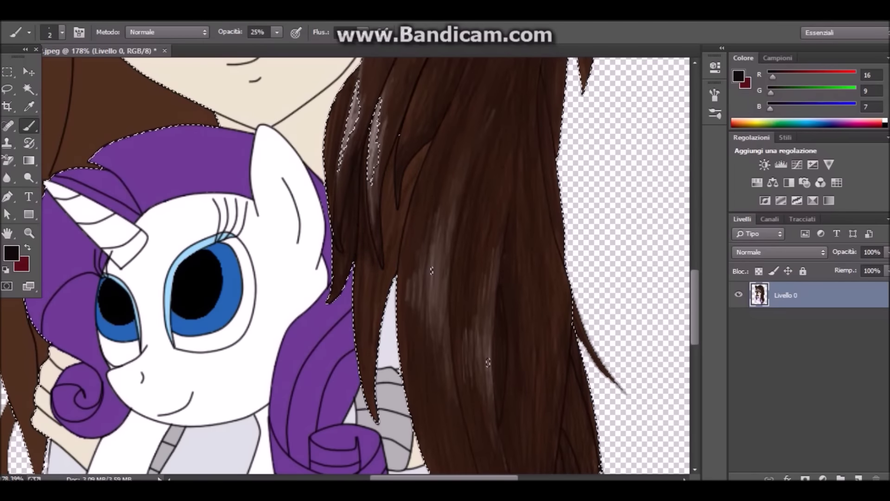
Step: Texture the plain brown hair on the other side of the face, including its small outer tip, with fine dark strands
{"action": "scroll", "coordinate": [348, 265], "scroll_direction": "down", "scroll_amount": 5}
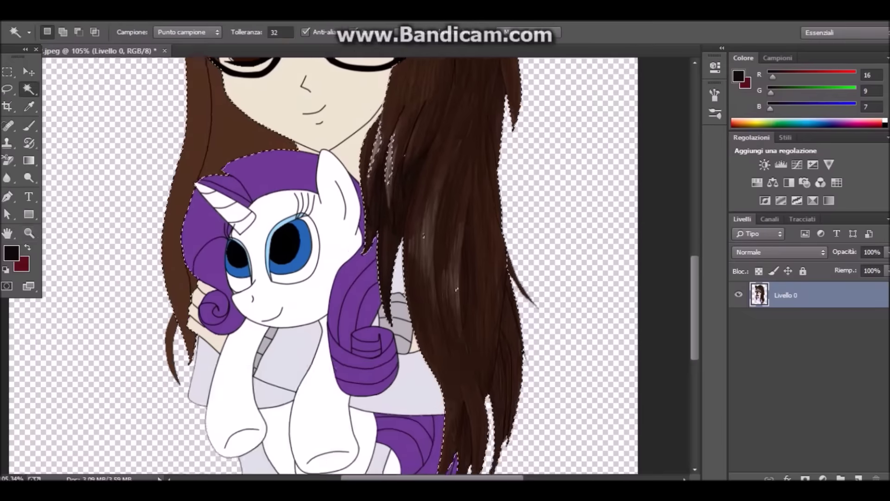
{"action": "scroll", "coordinate": [348, 264], "scroll_direction": "up", "scroll_amount": 3}
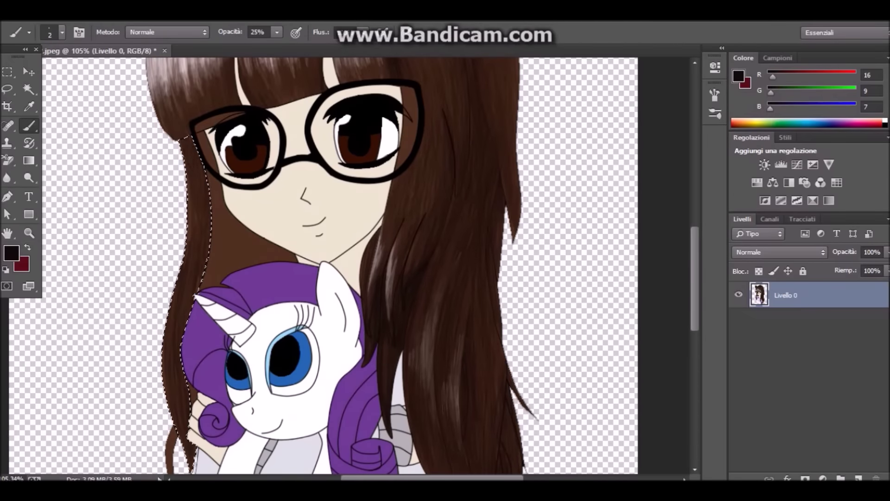
{"action": "key", "text": "ctrl+z"}
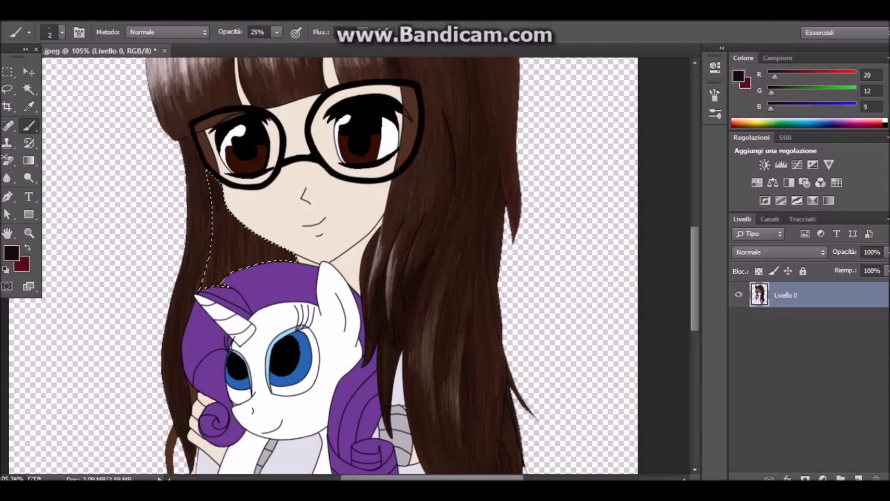
{"action": "scroll", "coordinate": [324, 264], "scroll_direction": "down", "scroll_amount": 3}
{"action": "key", "text": "ctrl+z"}
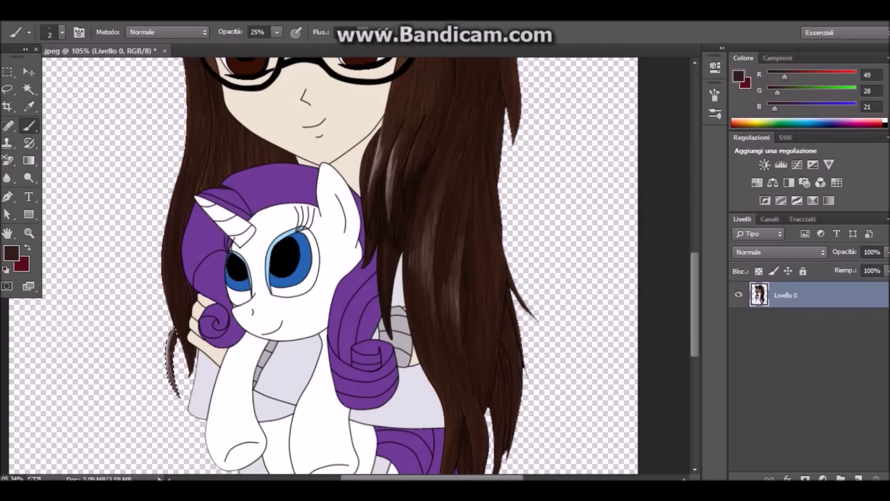
{"action": "scroll", "coordinate": [324, 264], "scroll_direction": "up", "scroll_amount": 8}
{"action": "scroll", "coordinate": [324, 264], "scroll_direction": "down", "scroll_amount": 9}
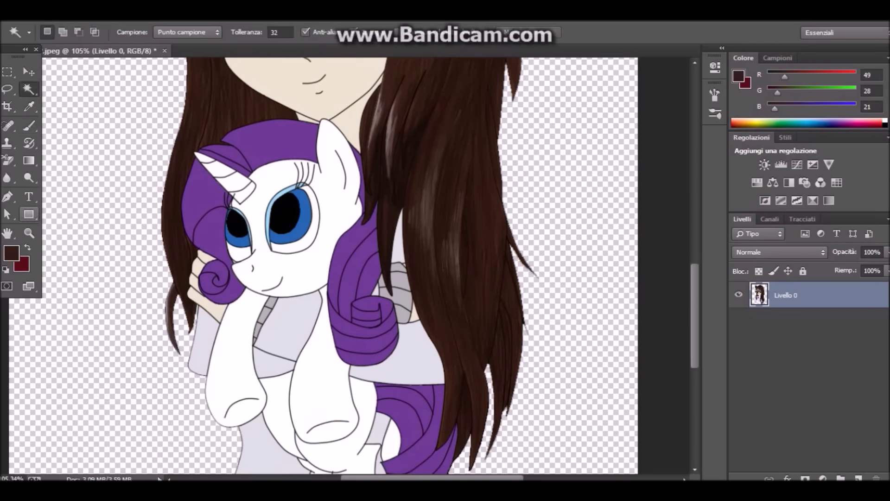
Step: Choose gold (RGB 164, 129, 24) and other tint colours and softly tint the girl's first iris at 15% opacity
{"action": "scroll", "coordinate": [324, 264], "scroll_direction": "up", "scroll_amount": 5}
{"action": "scroll", "coordinate": [213, 160], "scroll_direction": "up", "scroll_amount": 5}
{"action": "left_click", "coordinate": [11, 253]}
{"action": "left_click", "coordinate": [580, 113]}
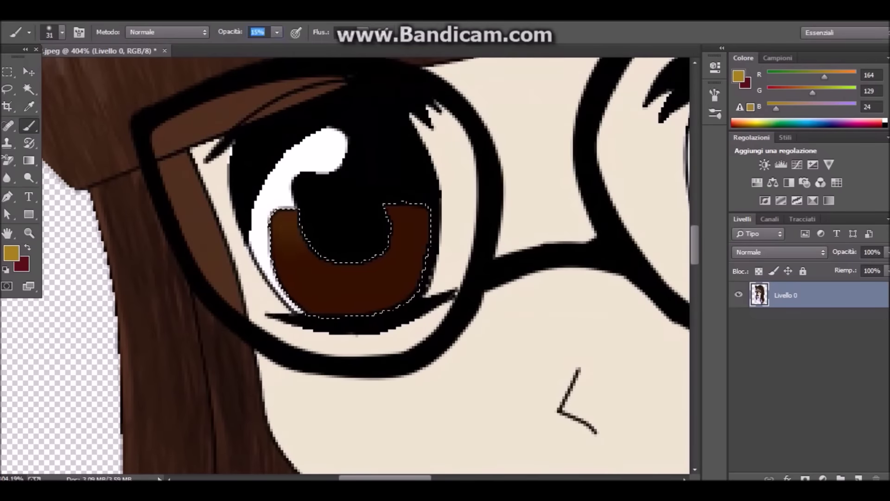
{"action": "left_click", "coordinate": [11, 252]}
{"action": "key", "text": "Return"}
{"action": "left_click_drag", "start_coordinate": [283, 218], "coordinate": [371, 279]}
{"action": "left_click_drag", "start_coordinate": [385, 223], "coordinate": [408, 279]}
Step: Shade the edges of the girl's brown irises with soft near-black brown (RGB 12, 7, 5) at 15% opacity
{"action": "left_click", "coordinate": [11, 253]}
{"action": "key", "text": "Return"}
{"action": "left_click_drag", "start_coordinate": [279, 241], "coordinate": [306, 297]}
{"action": "left_click", "coordinate": [11, 253]}
{"action": "key", "text": "Return"}
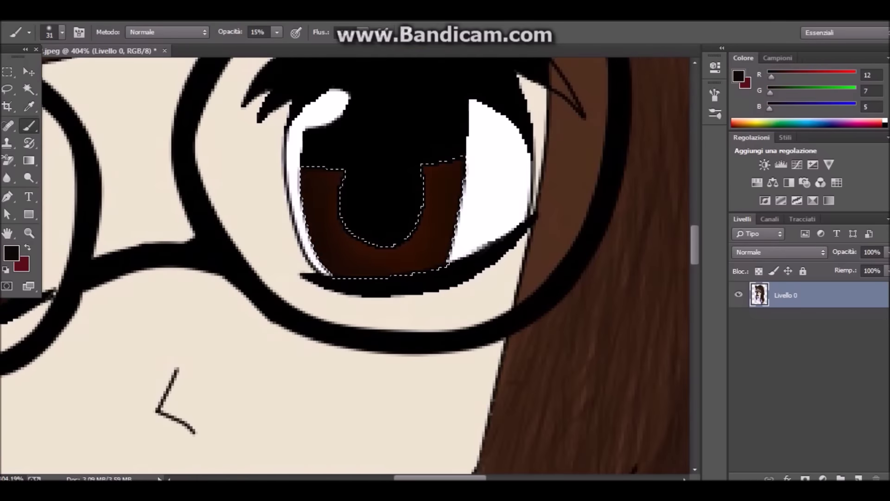
Step: Paint a large soft round white highlight in each of the girl's eyes with a smaller brush at 59% opacity
{"action": "scroll", "coordinate": [343, 264], "scroll_direction": "left", "scroll_amount": 3}
{"action": "scroll", "coordinate": [323, 255], "scroll_direction": "down", "scroll_amount": 5}
{"action": "scroll", "coordinate": [323, 256], "scroll_direction": "up", "scroll_amount": 5}
{"action": "key", "text": "bracketleft"}
{"action": "key", "text": "bracketleft"}
{"action": "left_click", "coordinate": [323, 256], "text": "alt"}
{"action": "left_click_drag", "start_coordinate": [343, 242], "coordinate": [352, 251]}
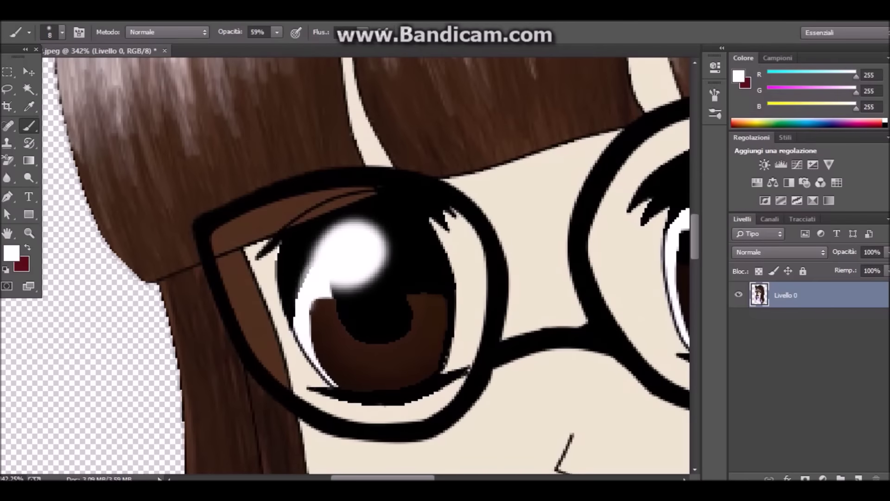
{"action": "scroll", "coordinate": [345, 269], "scroll_direction": "right", "scroll_amount": 5}
{"action": "left_click", "coordinate": [211, 211]}
Step: Darken the second iris with a larger soft brush at 22% opacity using a dark colour sampled from the eye
{"action": "left_click", "coordinate": [208, 280], "text": "alt"}
{"action": "key", "text": "bracketright"}
{"action": "key", "text": "bracketright"}
{"action": "key", "text": "bracketright"}
{"action": "key", "text": "bracketright"}
{"action": "key", "text": "bracketright"}
{"action": "key", "text": "2"}
{"action": "key", "text": "2"}
{"action": "left_click_drag", "start_coordinate": [200, 278], "coordinate": [213, 301]}
{"action": "left_click_drag", "start_coordinate": [185, 259], "coordinate": [187, 320]}
{"action": "scroll", "coordinate": [325, 259], "scroll_direction": "down", "scroll_amount": 5}
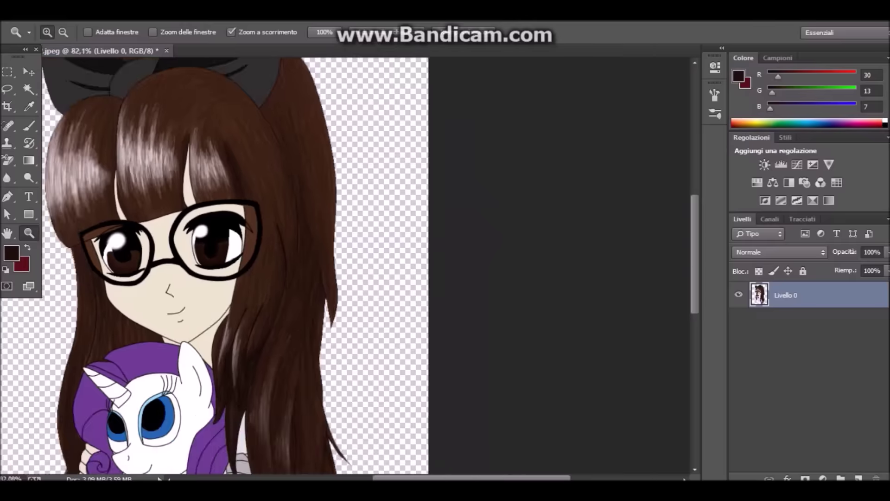
Step: Sample white from the first eye's highlight and set the brush opacity to 100% for touching up the highlight
{"action": "scroll", "coordinate": [324, 260], "scroll_direction": "up", "scroll_amount": 4}
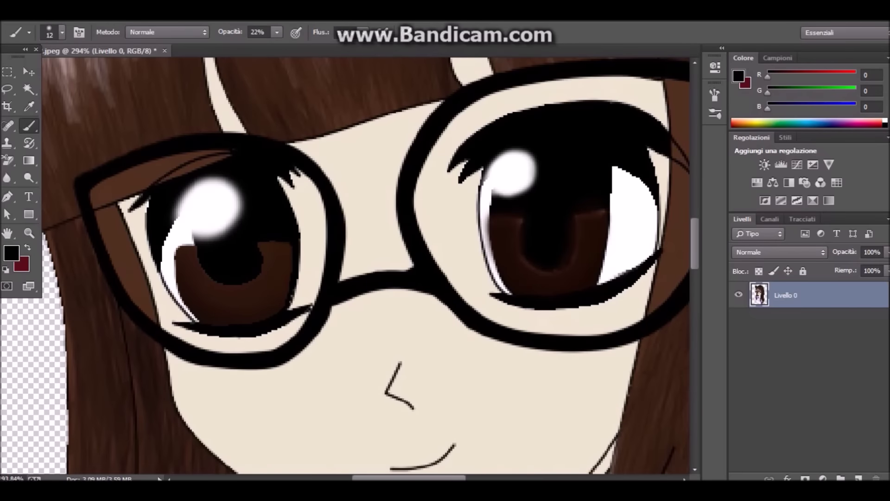
{"action": "left_click", "coordinate": [222, 204], "text": "alt"}
{"action": "left_click", "coordinate": [277, 32]}
{"action": "left_click_drag", "start_coordinate": [274, 47], "coordinate": [330, 47]}
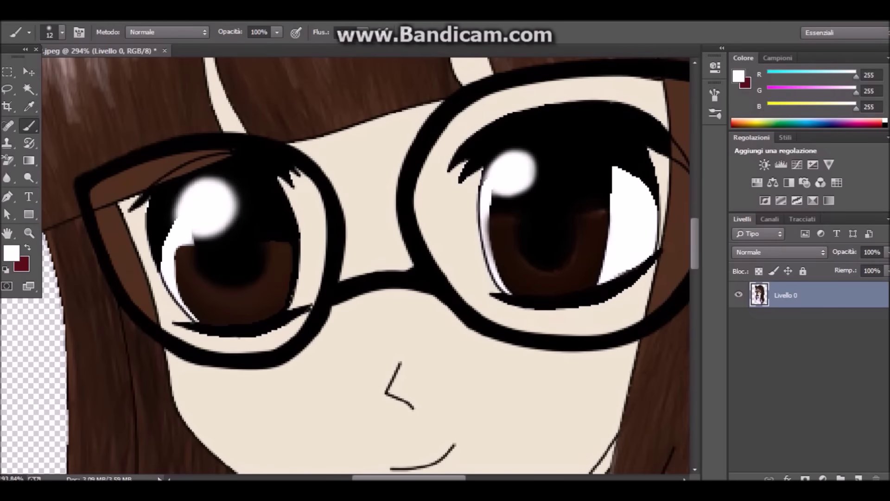
Step: Select the grey bow areas and shade the side loop and knot with soft dark grey at 14% opacity
{"action": "scroll", "coordinate": [352, 260], "scroll_direction": "down", "scroll_amount": 5}
{"action": "scroll", "coordinate": [352, 139], "scroll_direction": "up", "scroll_amount": 3}
{"action": "key", "text": "w"}
{"action": "left_click", "coordinate": [195, 139]}
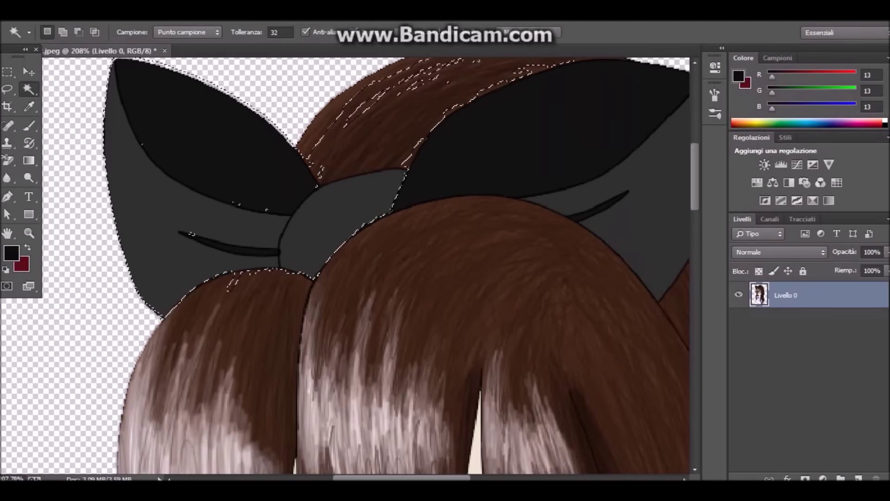
{"action": "key", "text": "b"}
{"action": "key", "text": "1"}
{"action": "key", "text": "4"}
{"action": "left_click", "coordinate": [12, 253]}
{"action": "left_click", "coordinate": [583, 113]}
{"action": "mouse_move", "coordinate": [139, 213]}
{"action": "left_mouse_down"}
{"action": "mouse_move", "coordinate": [195, 301]}
{"action": "mouse_move", "coordinate": [185, 306]}
{"action": "left_mouse_up"}
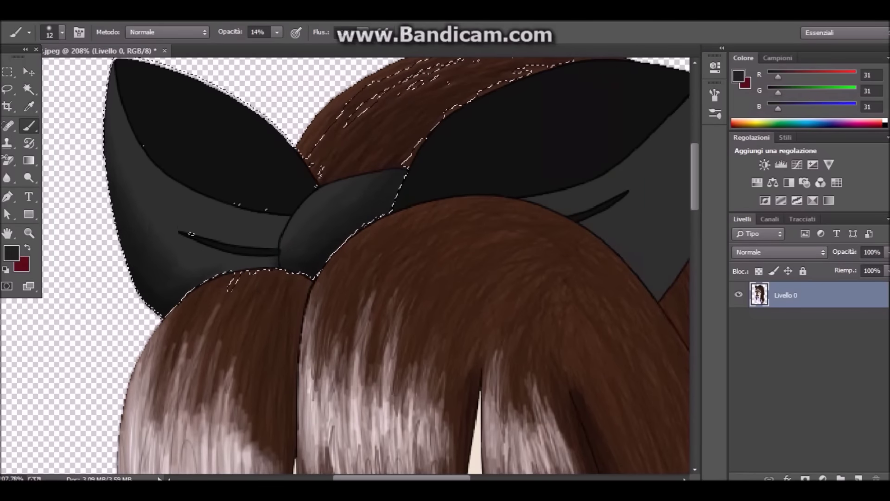
{"action": "left_click", "coordinate": [12, 253]}
{"action": "key", "text": "Return"}
Step: Shade the front of the pony's mane and its small curl with soft dark purple (RGB 48, 20, 69)
{"action": "left_click", "coordinate": [11, 253]}
{"action": "key", "text": "Return"}
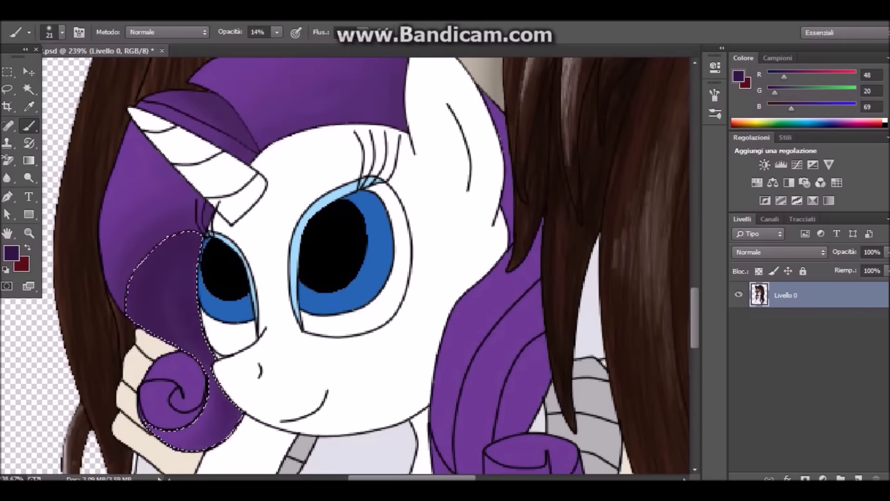
{"action": "left_click", "coordinate": [12, 253]}
{"action": "key", "text": "Return"}
Step: Shade the mane strands beside the pony's cheek one by one with soft dark purple (RGB 47, 21, 66)
{"action": "scroll", "coordinate": [343, 265], "scroll_direction": "right", "scroll_amount": 5}
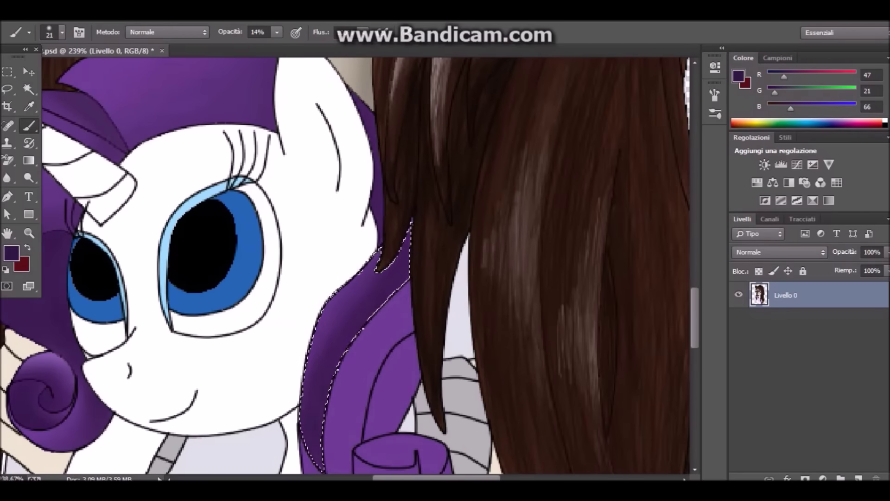
{"action": "scroll", "coordinate": [343, 264], "scroll_direction": "down", "scroll_amount": 3}
{"action": "key", "text": "w"}
{"action": "key", "text": "b"}
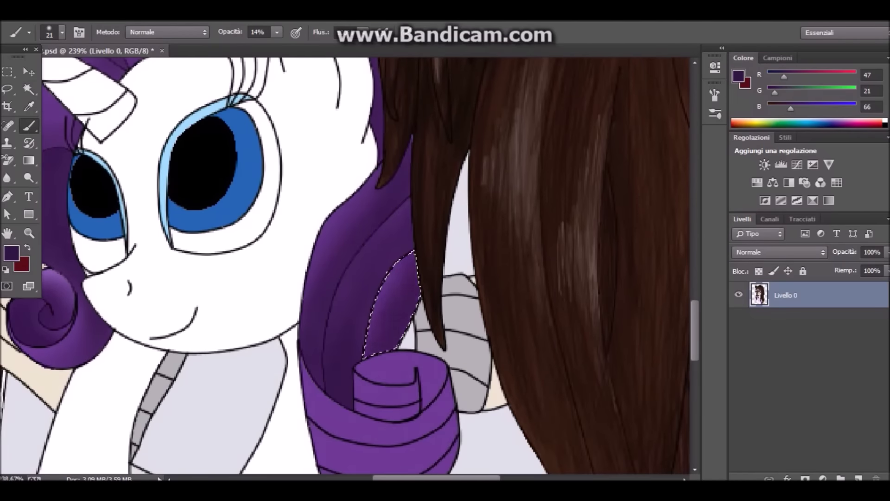
{"action": "scroll", "coordinate": [343, 264], "scroll_direction": "down", "scroll_amount": 3}
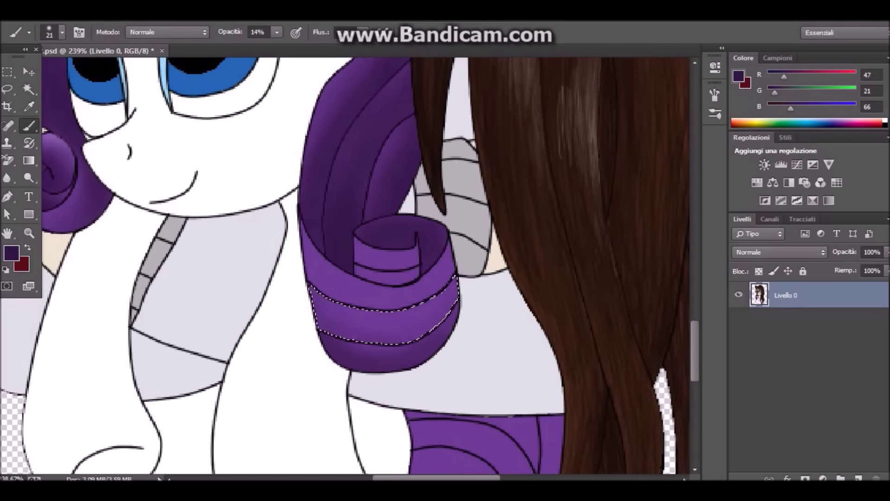
Step: Select the inner bands of the mane's large rolled curl one by one and shade them in dark purple
{"action": "key", "text": "w"}
{"action": "key", "text": "b"}
{"action": "left_click_drag", "start_coordinate": [361, 274], "coordinate": [413, 276]}
{"action": "key", "text": "w"}
{"action": "left_click", "coordinate": [384, 257]}
{"action": "key", "text": "b"}
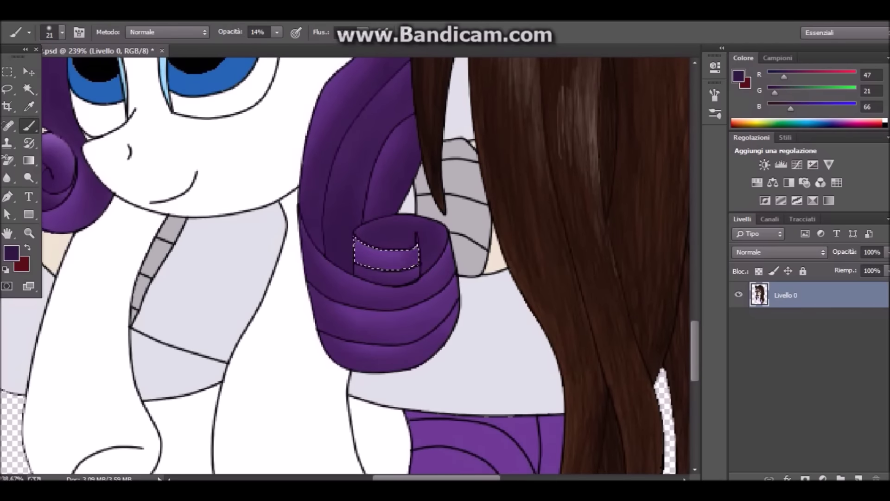
Step: Choose a medium dark purple (RGB 65, 28, 92) and shade the inner section of the pony's tail
{"action": "scroll", "coordinate": [362, 255], "scroll_direction": "down", "scroll_amount": 2}
{"action": "scroll", "coordinate": [362, 255], "scroll_direction": "up", "scroll_amount": 3}
{"action": "key", "text": "i"}
{"action": "left_click", "coordinate": [363, 254]}
{"action": "left_click", "coordinate": [11, 253]}
{"action": "left_click", "coordinate": [388, 230]}
{"action": "key", "text": "Return"}
{"action": "key", "text": "b"}
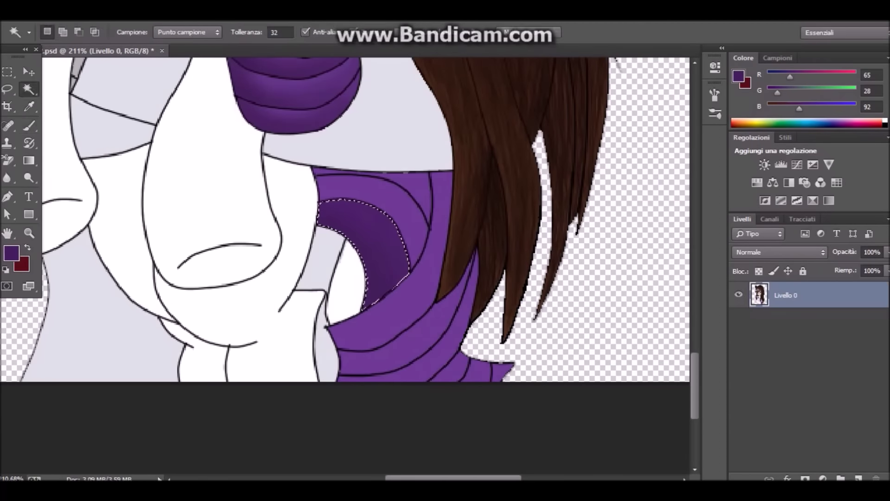
Step: Select the tail's outer sections and its tip one by one and shade them with the same dark purple
{"action": "key", "text": "w"}
{"action": "left_click", "coordinate": [436, 278]}
{"action": "left_click", "coordinate": [11, 253]}
{"action": "key", "text": "Escape"}
{"action": "key", "text": "b"}
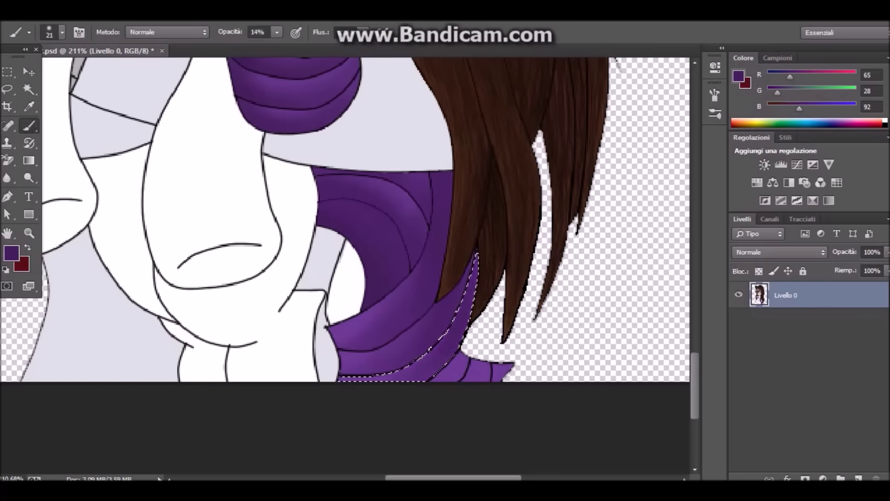
{"action": "key", "text": "w"}
{"action": "left_click", "coordinate": [500, 371]}
{"action": "key", "text": "b"}
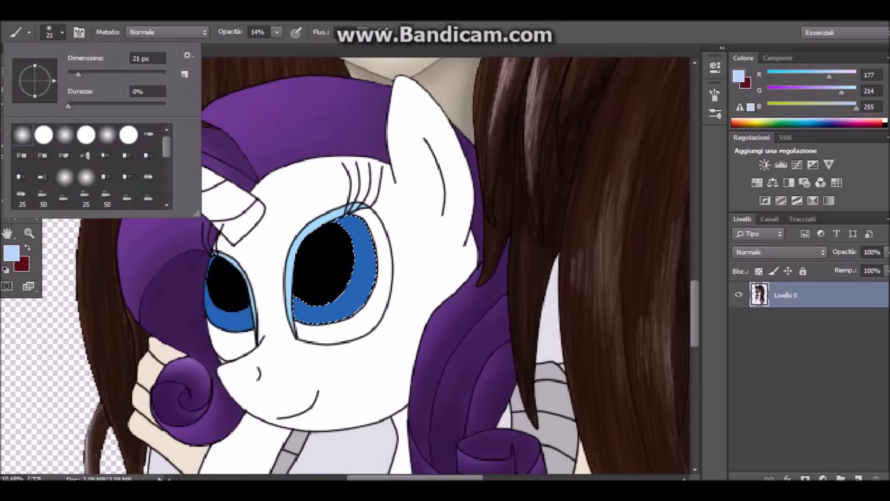
Step: Select the blue iris of the pony's smaller eye and brush a soft pale blue highlight below its pupil
{"action": "key", "text": "w"}
{"action": "left_click", "coordinate": [230, 320]}
{"action": "key", "text": "b"}
{"action": "left_click", "coordinate": [351, 292], "text": "alt"}
{"action": "left_click_drag", "start_coordinate": [222, 325], "coordinate": [241, 316]}
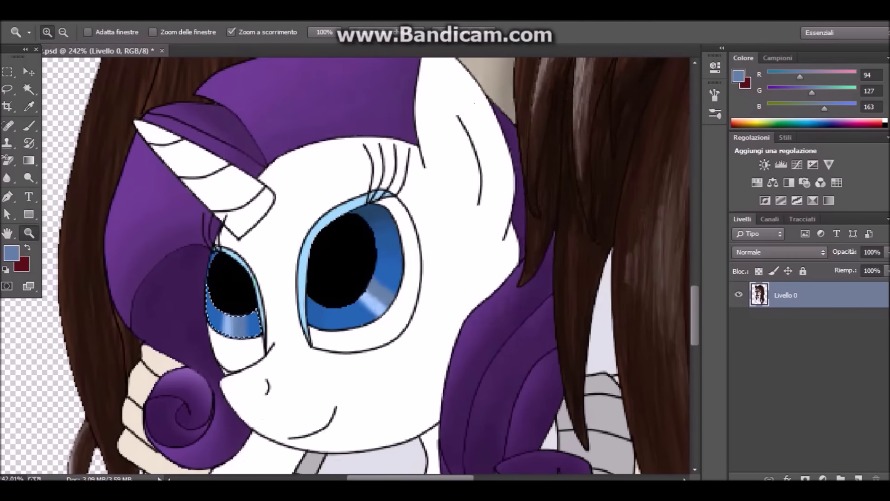
Step: Choose light grey (RGB 215, 215, 215) and softly shade the edges of the pony's white face and its ear
{"action": "left_click", "coordinate": [11, 253]}
{"action": "left_click", "coordinate": [596, 67]}
{"action": "key", "text": "i"}
{"action": "key", "text": "b"}
{"action": "scroll", "coordinate": [371, 264], "scroll_direction": "down", "scroll_amount": 2}
{"action": "left_click", "coordinate": [11, 253]}
{"action": "left_click", "coordinate": [578, 113]}
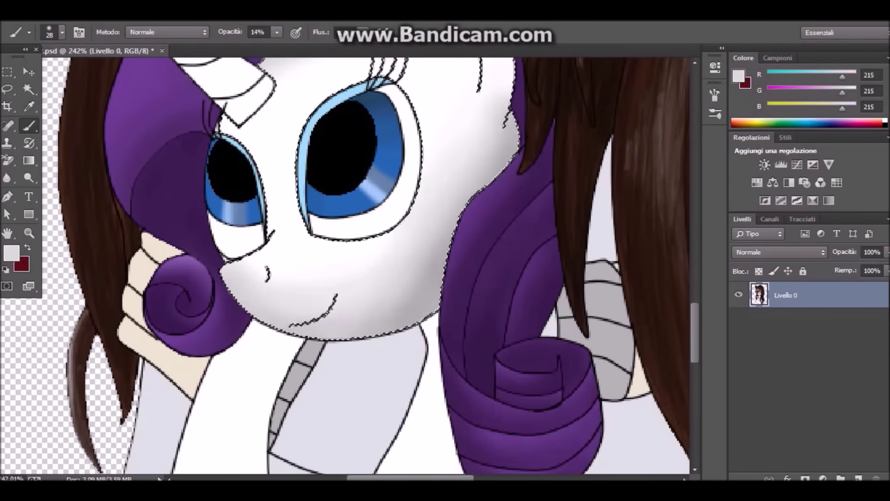
{"action": "scroll", "coordinate": [371, 264], "scroll_direction": "up", "scroll_amount": 3}
{"action": "left_click_drag", "start_coordinate": [460, 167], "coordinate": [477, 250]}
Step: Deepen the inner ear shadow and shade the horn sections with a smaller brush in darker grey (RGB 169, 169, 169)
{"action": "left_click", "coordinate": [11, 252]}
{"action": "left_click", "coordinate": [272, 122]}
{"action": "left_click", "coordinate": [576, 85]}
{"action": "key", "text": "["}
{"action": "key", "text": "["}
{"action": "left_click_drag", "start_coordinate": [459, 165], "coordinate": [477, 209]}
{"action": "scroll", "coordinate": [355, 266], "scroll_direction": "down", "scroll_amount": 1}
{"action": "key", "text": "w"}
{"action": "key", "text": "ctrl+d"}
{"action": "key", "text": "b"}
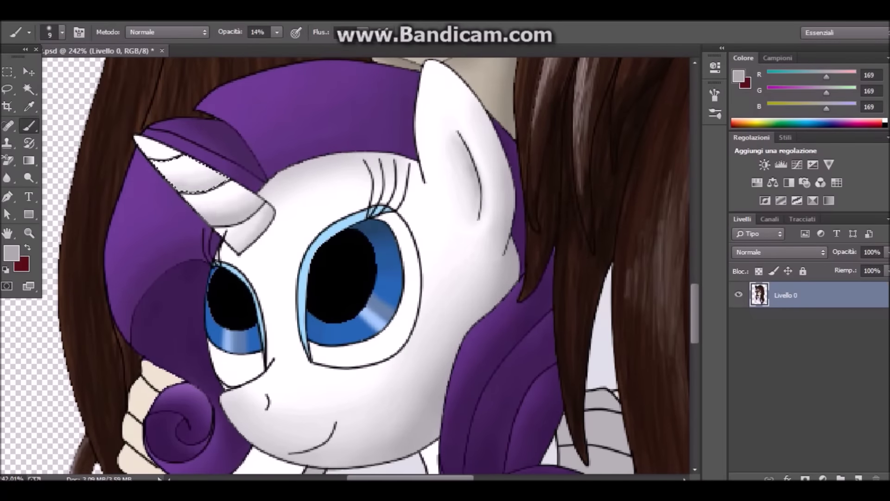
Step: Choose very light grey (RGB 230, 230, 230), enlarge the brush to 32 and shade the pony's outer foreleg down to the hoof
{"action": "left_click", "coordinate": [11, 253]}
{"action": "scroll", "coordinate": [366, 264], "scroll_direction": "down", "scroll_amount": 10}
{"action": "left_click", "coordinate": [574, 113]}
{"action": "key", "text": "bracketright"}
{"action": "key", "text": "bracketright"}
{"action": "key", "text": "bracketright"}
{"action": "mouse_move", "coordinate": [251, 139]}
{"action": "left_mouse_down"}
{"action": "mouse_move", "coordinate": [232, 417]}
{"action": "mouse_move", "coordinate": [283, 381]}
{"action": "left_mouse_up"}
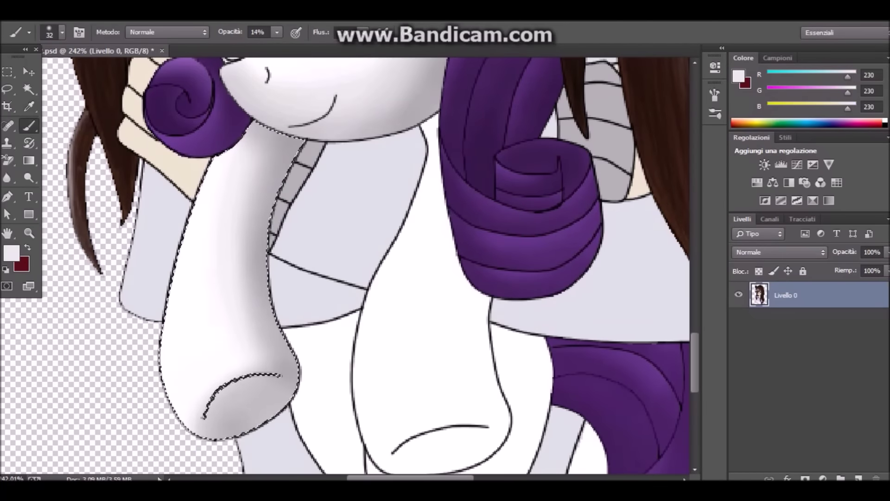
Step: Choose medium grey (RGB 163, 163, 163) and shade the foreleg beside the large mane curl, including its hoof
{"action": "left_click", "coordinate": [11, 253]}
{"action": "left_click", "coordinate": [576, 113]}
{"action": "left_click_drag", "start_coordinate": [464, 371], "coordinate": [483, 446]}
{"action": "scroll", "coordinate": [366, 264], "scroll_direction": "down", "scroll_amount": 2}
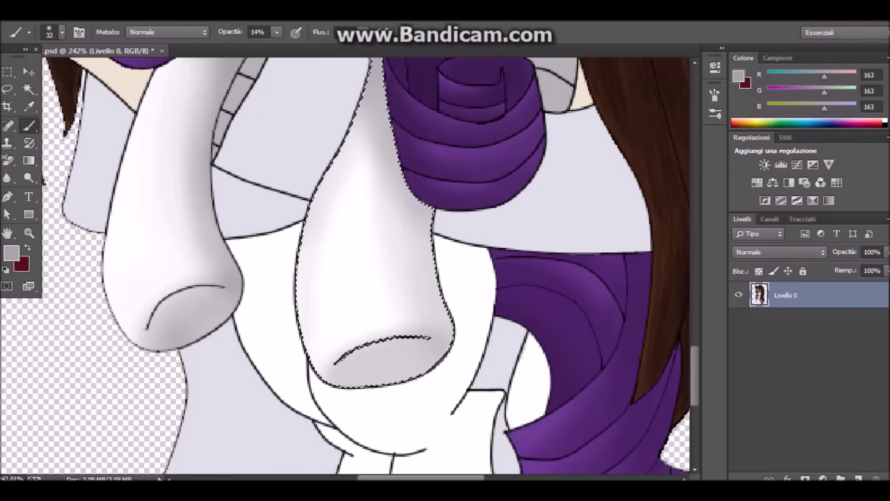
Step: Select the pony's white lower body area beneath the forelegs and ready the brush for shading it
{"action": "key", "text": "w"}
{"action": "scroll", "coordinate": [366, 265], "scroll_direction": "down", "scroll_amount": 3}
{"action": "left_click", "coordinate": [306, 251]}
{"action": "key", "text": "b"}
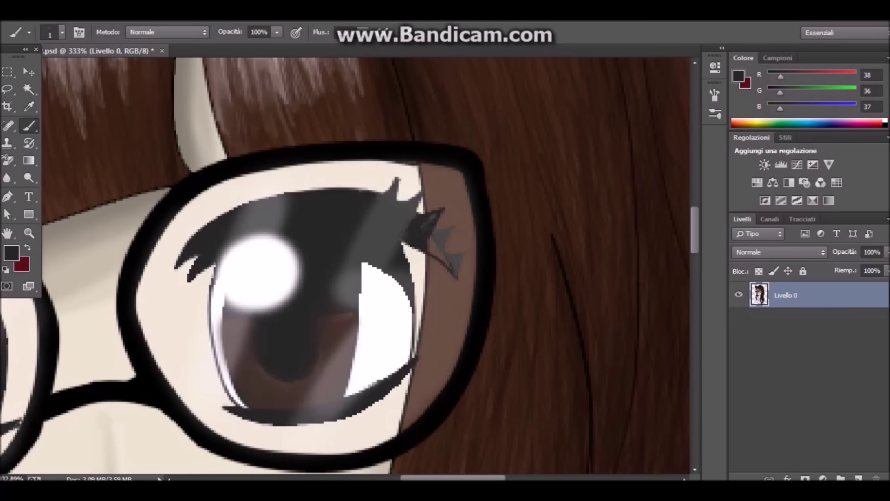
Step: Fit the girl-and-pony drawing over the pink sparkle background, and move the small pony picture lower beside the girl
{"action": "key", "text": "z"}
{"action": "scroll", "coordinate": [367, 265], "scroll_direction": "down", "scroll_amount": 6}
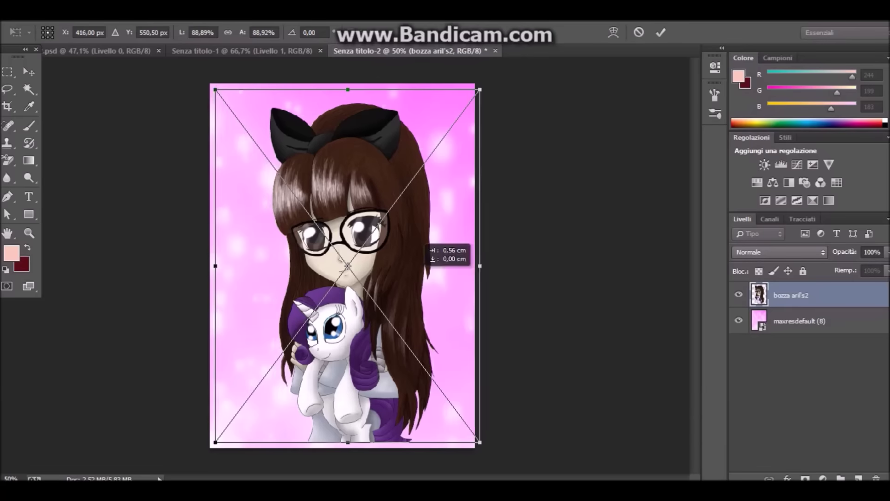
{"action": "left_click_drag", "start_coordinate": [438, 241], "coordinate": [472, 450]}
{"action": "key", "text": "Return"}
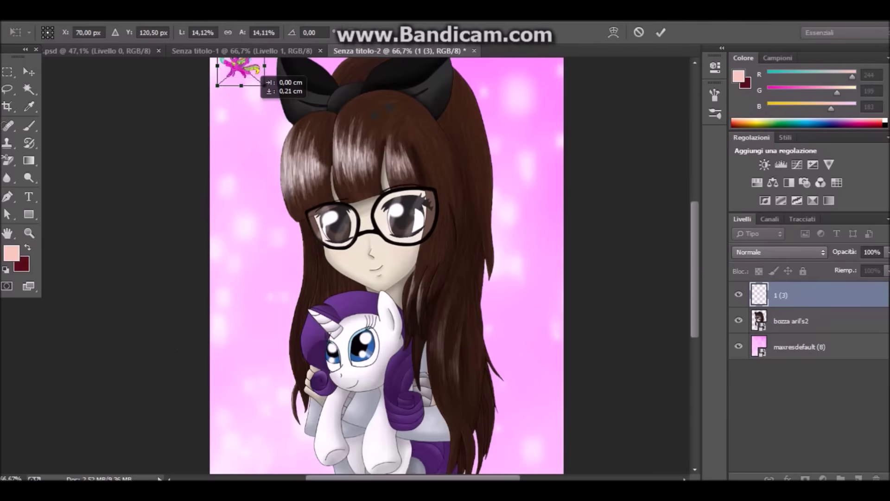
{"action": "left_click_drag", "start_coordinate": [254, 77], "coordinate": [251, 283]}
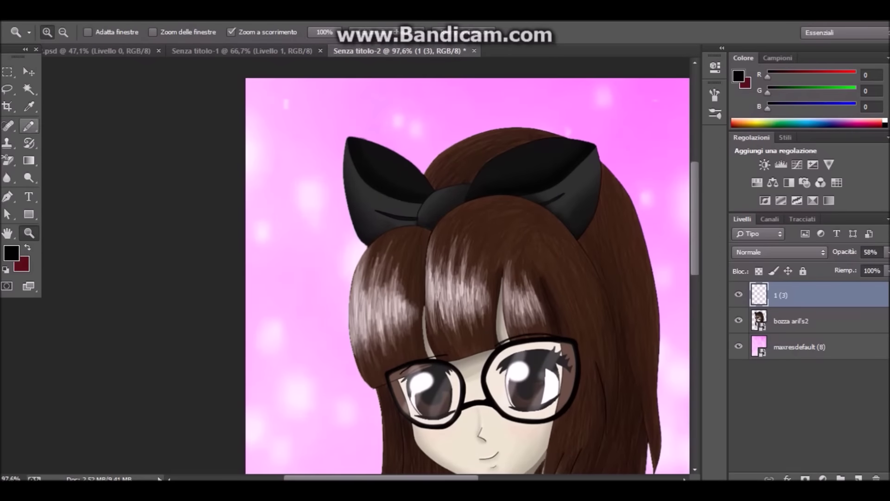
Step: Sign the artwork by hand in black with a 2 px pencil in the pink area beside the hair bow
{"action": "key", "text": "b"}
{"action": "left_click_drag", "start_coordinate": [262, 143], "coordinate": [286, 140]}
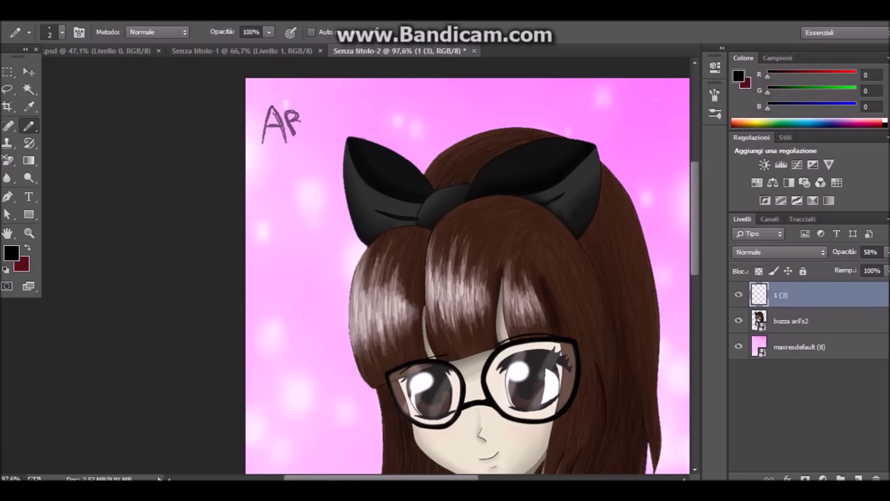